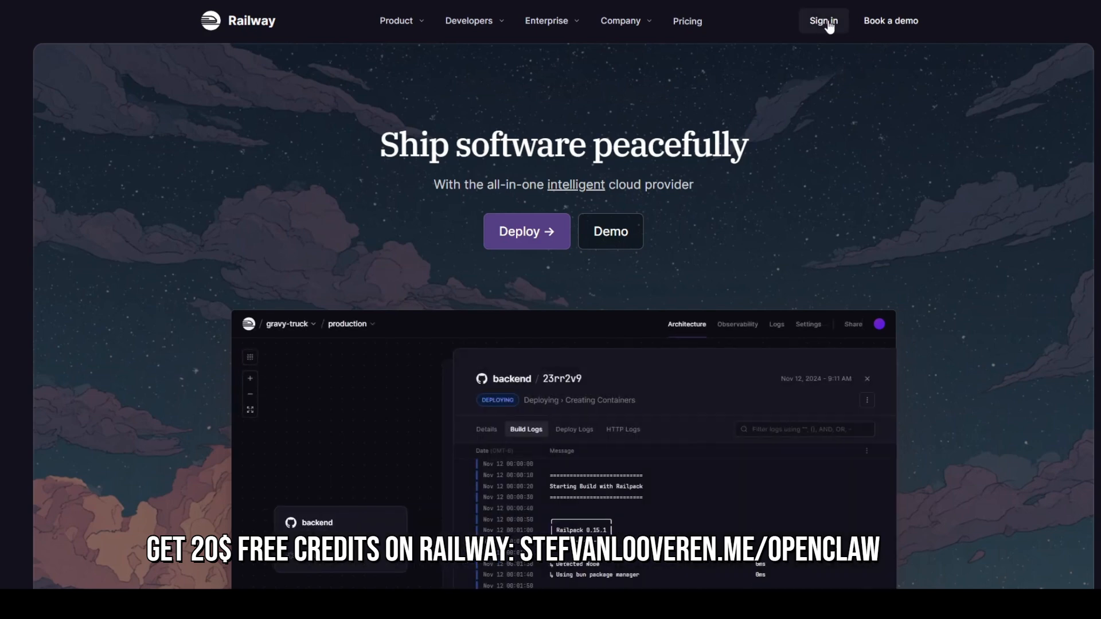
Step: Start signing in to Railway and load GitHub's site in a new browser tab
left_click(826, 21)
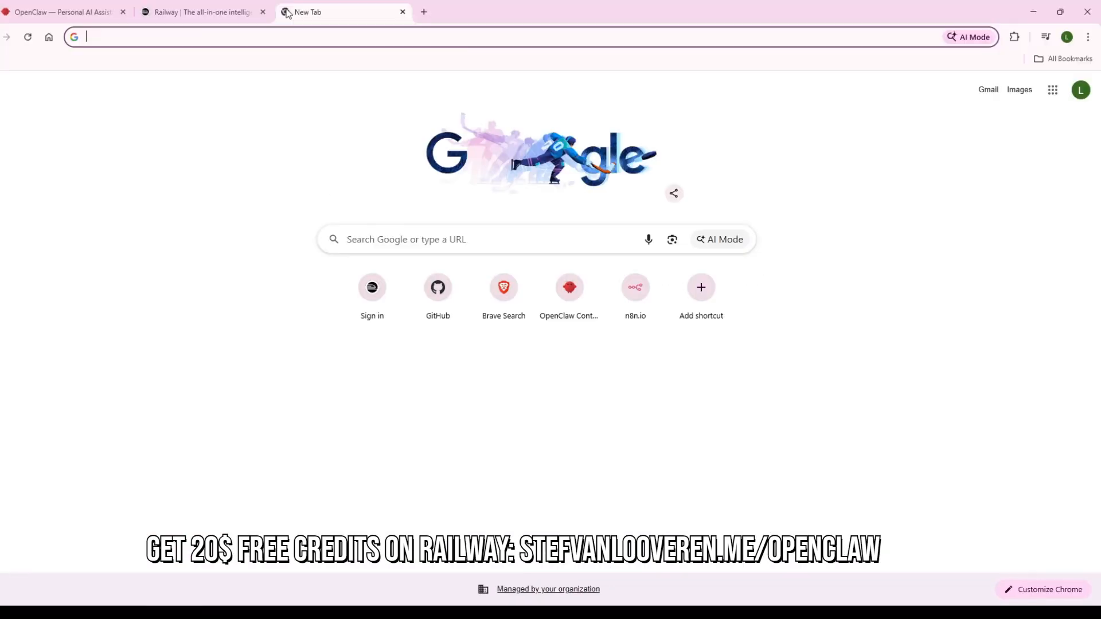
type("github")
key("Return")
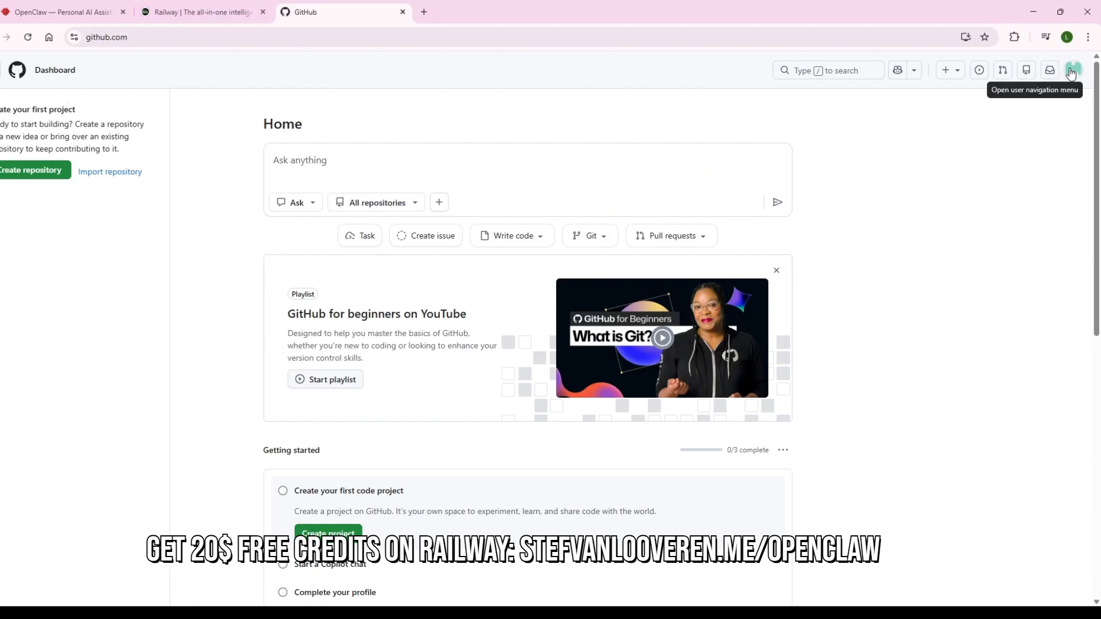
Step: Sign out of the current GitHub account and bring up the GitHub sign-up form
left_click(1071, 71)
left_click(1012, 423)
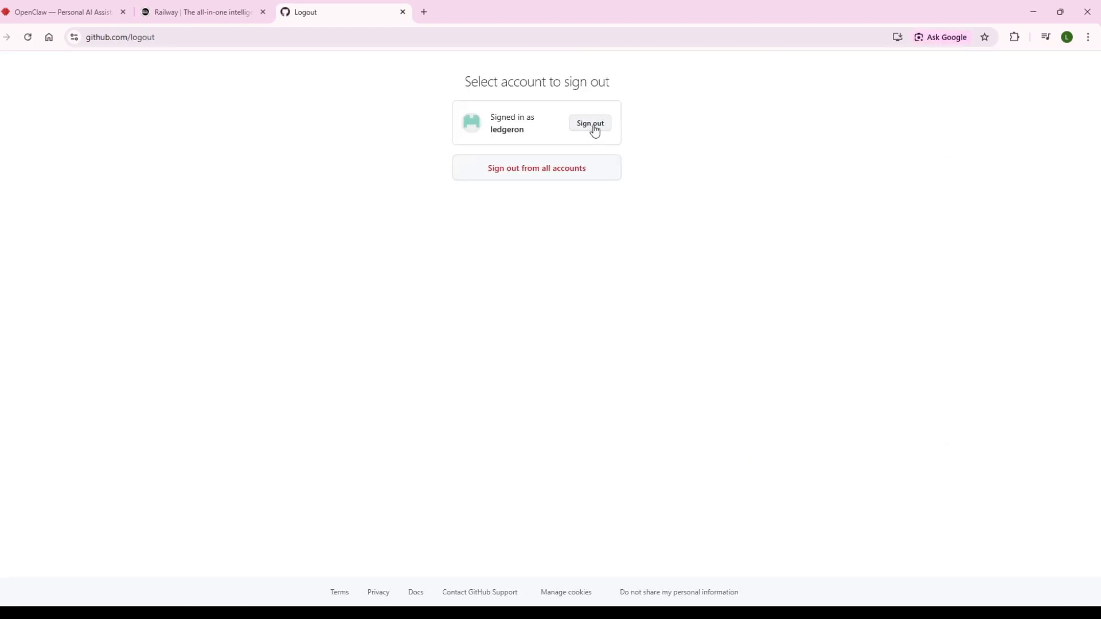
left_click(594, 127)
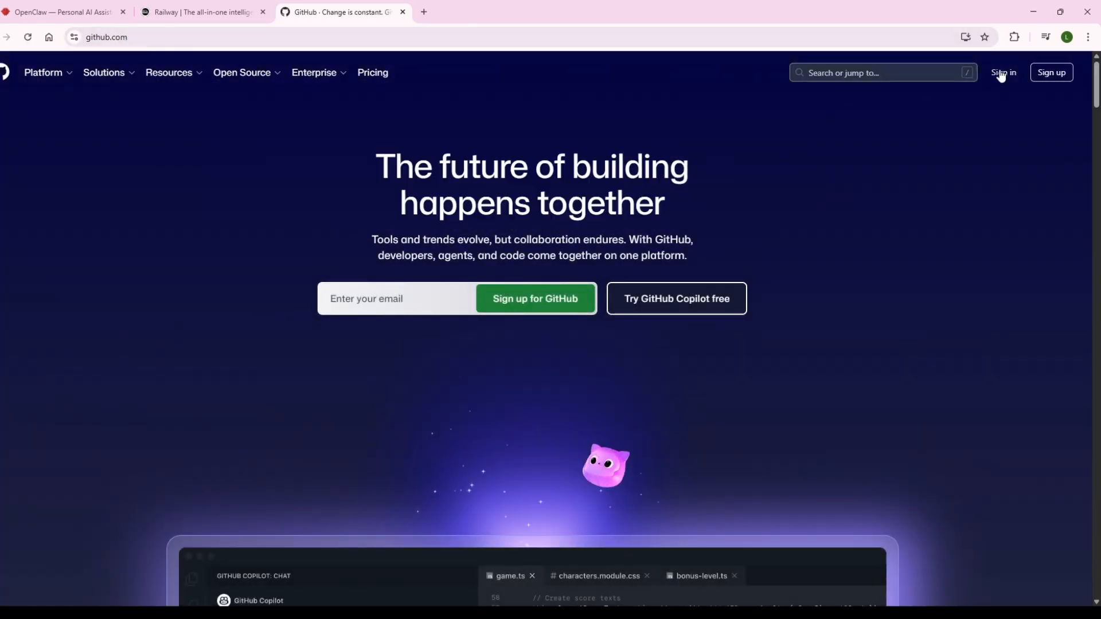
left_click(1047, 75)
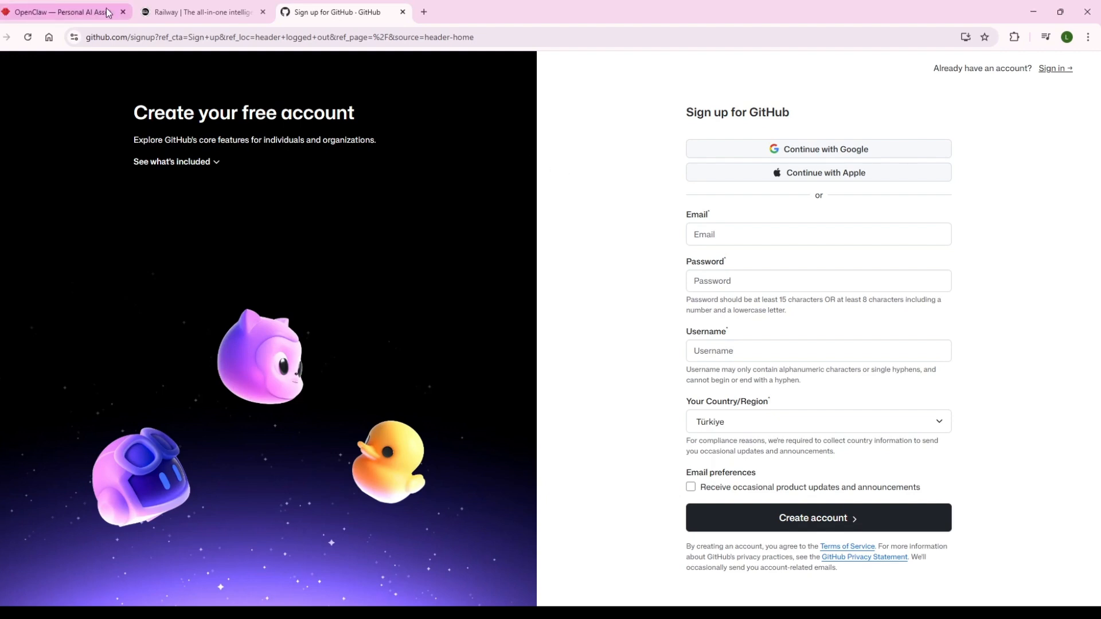
Step: Return to Railway and log in through GitHub using the existing Google account
left_click(192, 15)
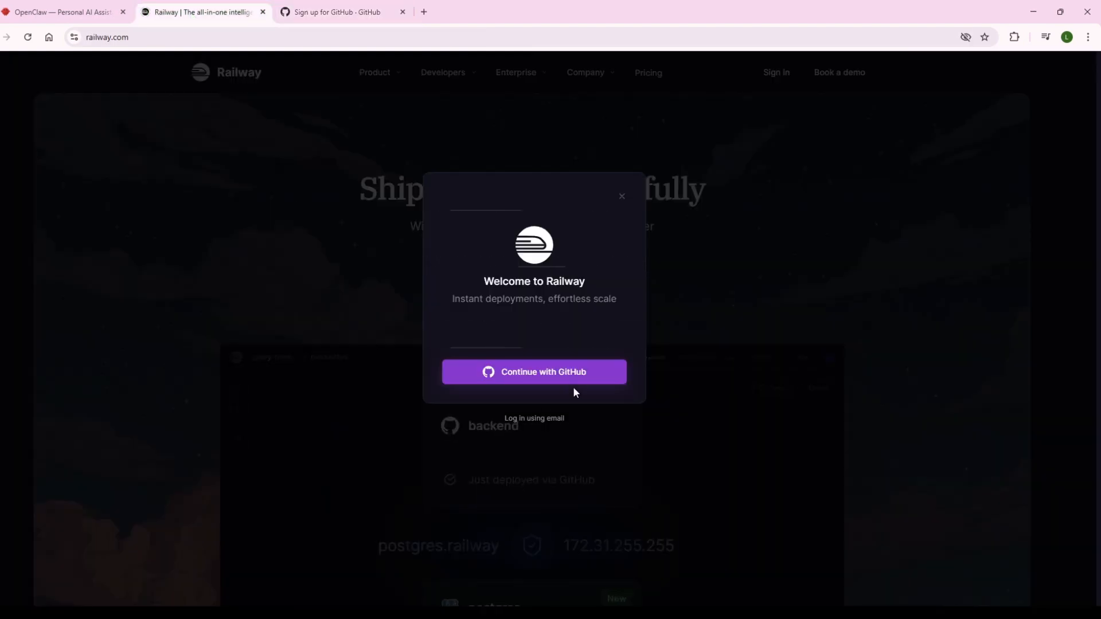
left_click(546, 376)
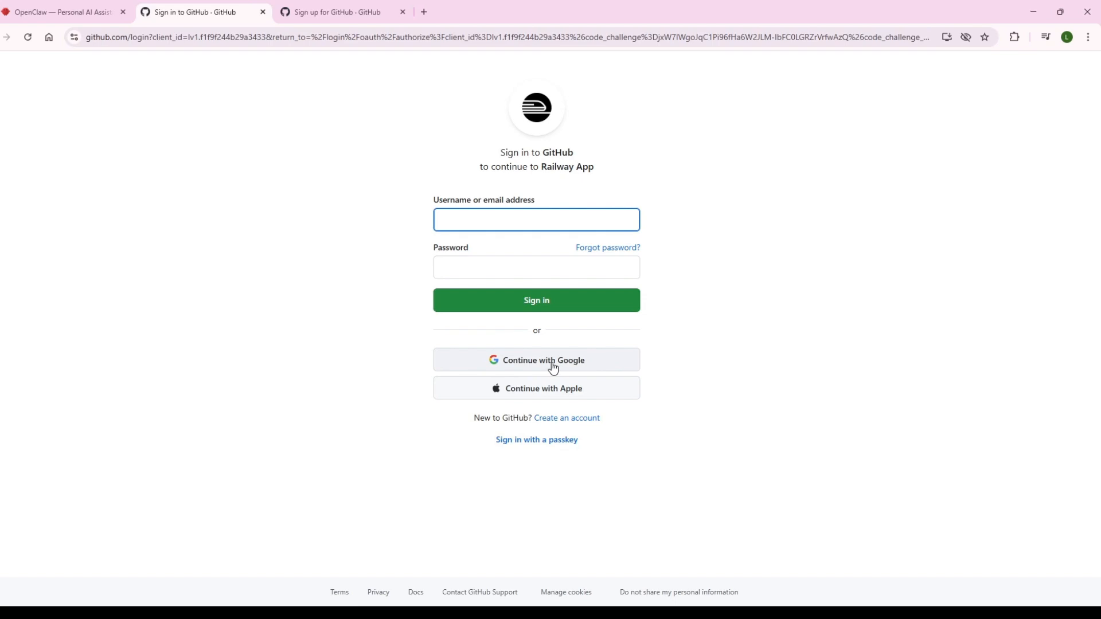
left_click(521, 364)
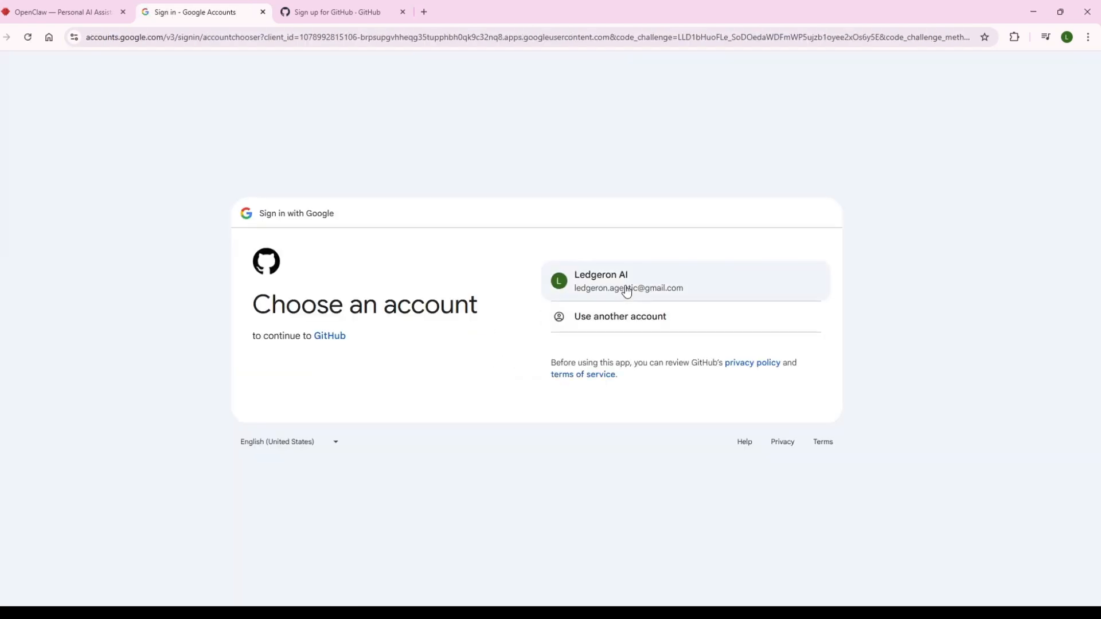
left_click(626, 291)
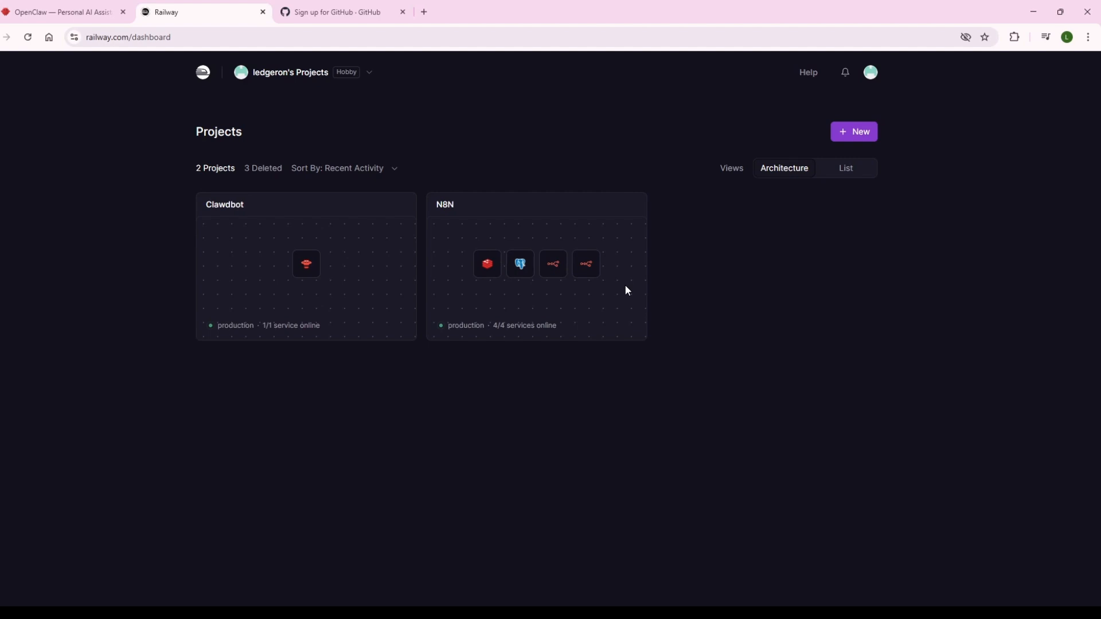
Step: Review the billing page in the Railway account settings and return to the projects dashboard
left_click(870, 73)
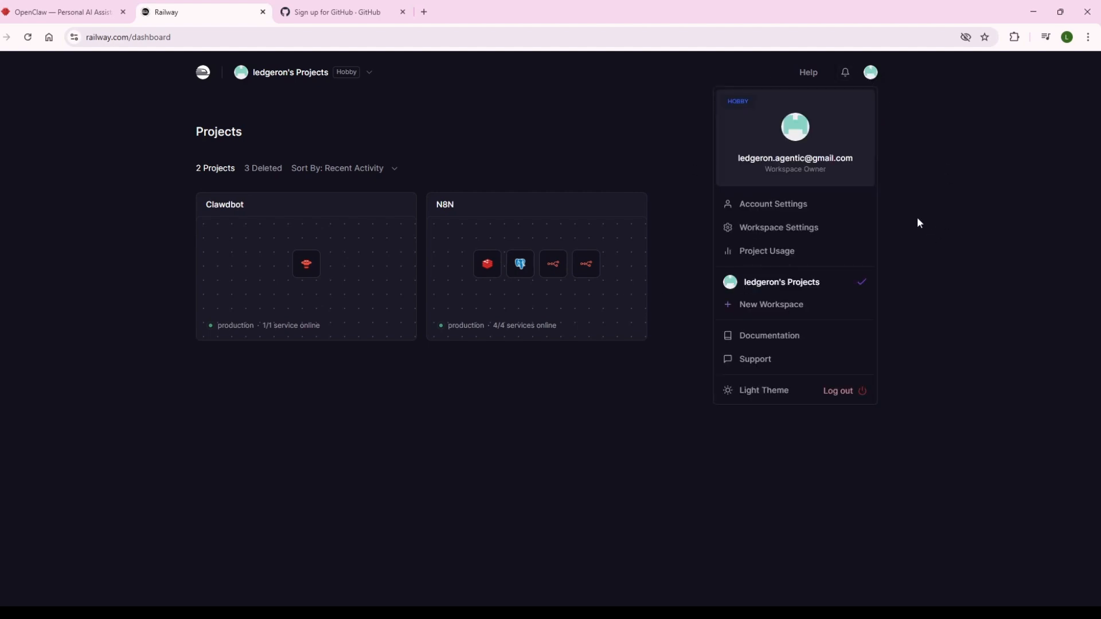
left_click(796, 212)
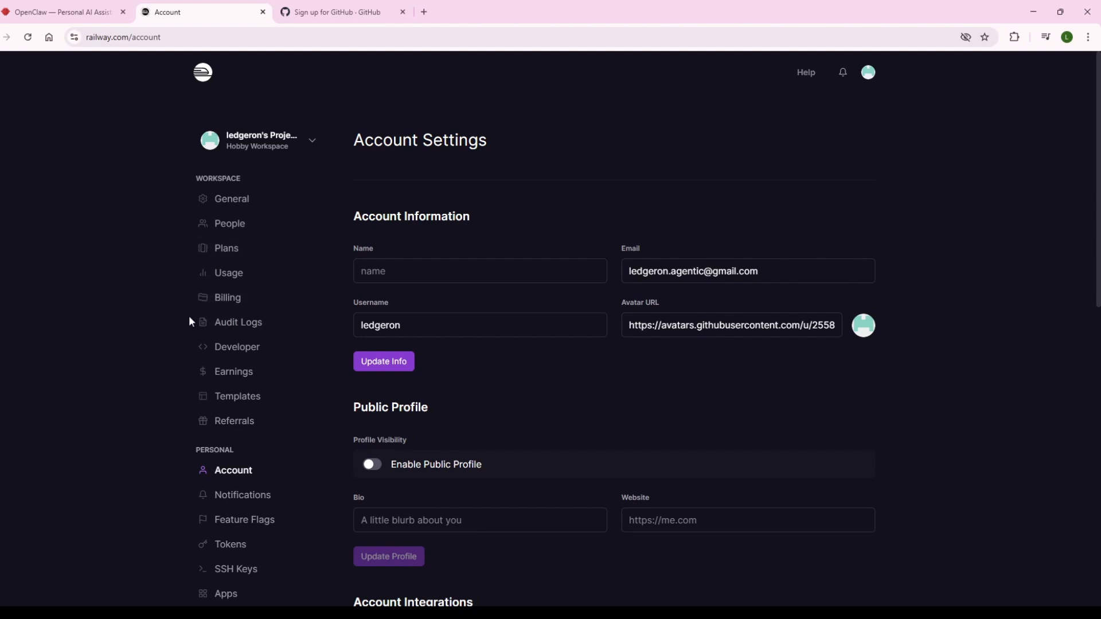
left_click(223, 301)
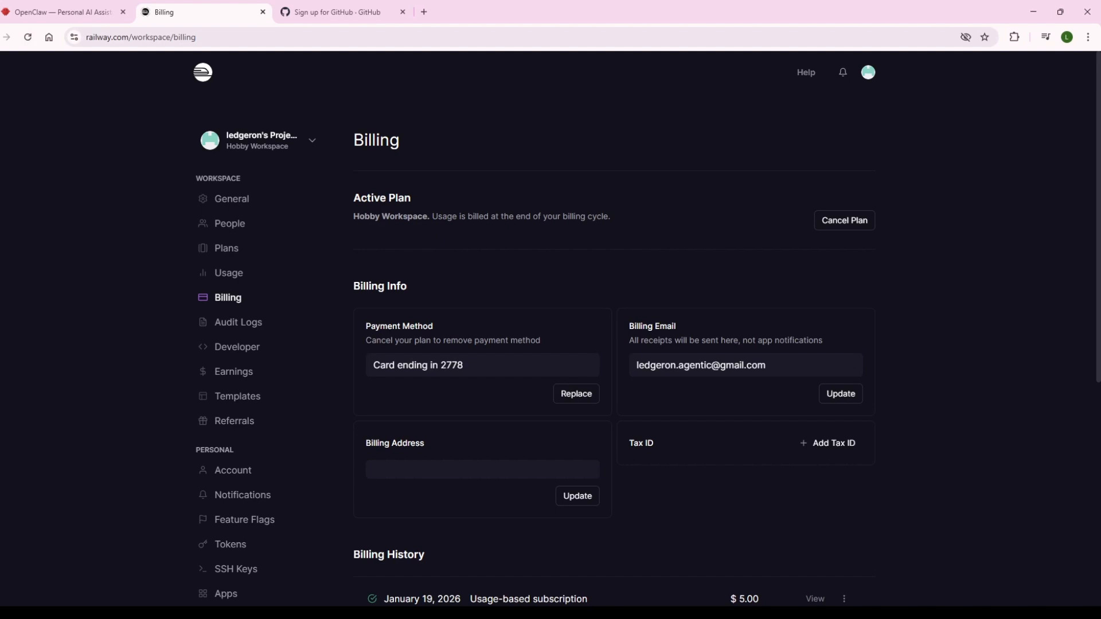
key("alt+Left")
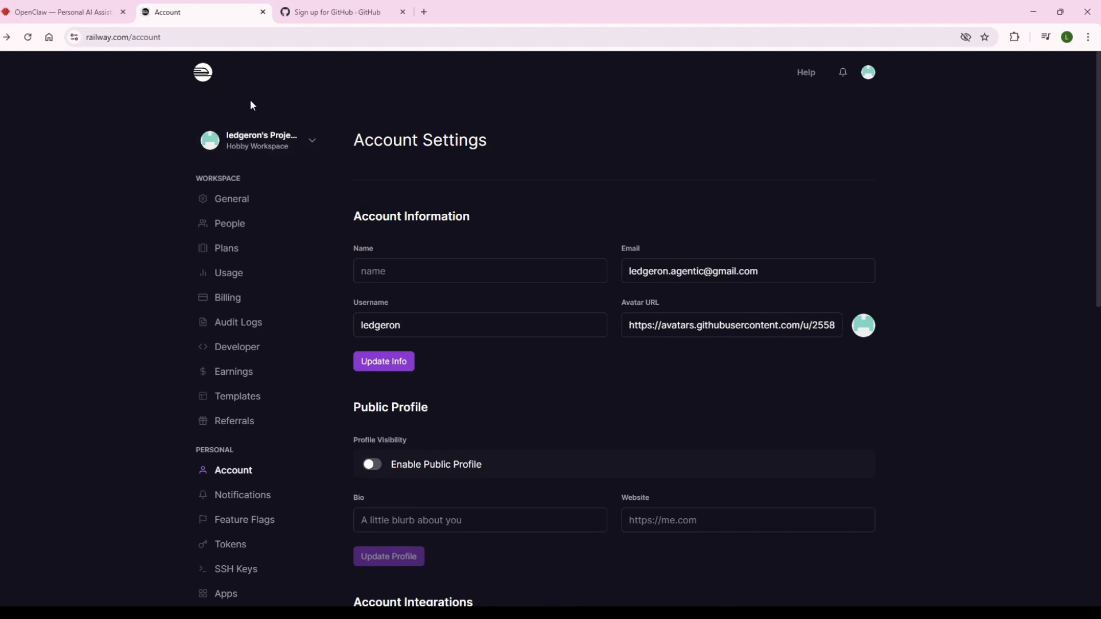
key("alt+Left")
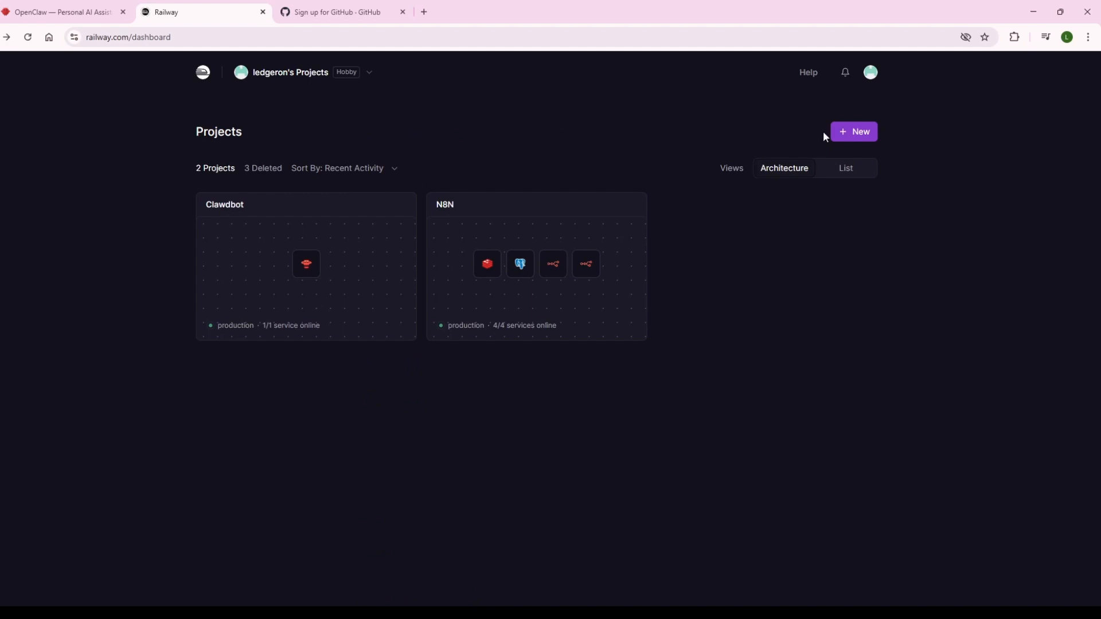
Step: Start a new project from the "OpenClaw (Fmr. Moltbot, Clawdbot) - Railway Template" found with the template search OpenClaw
left_click(868, 138)
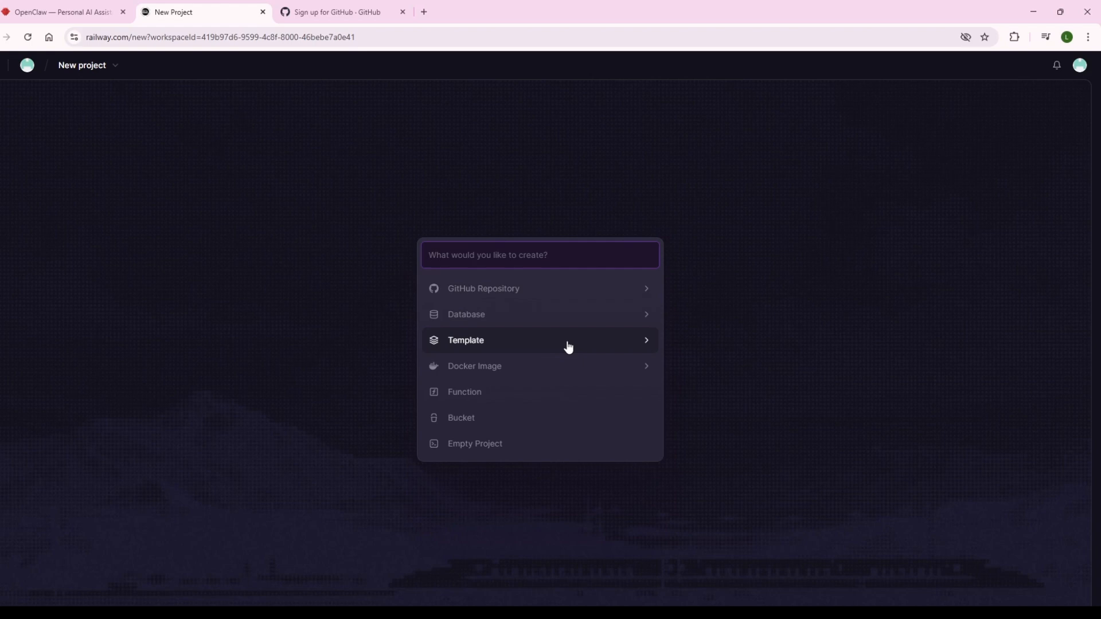
left_click(503, 341)
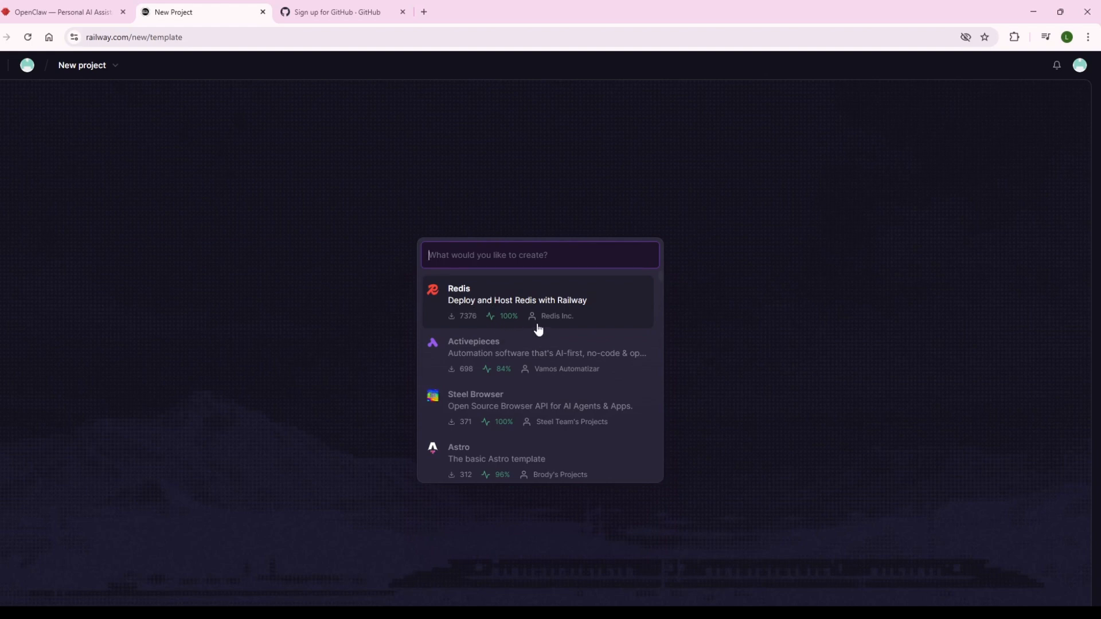
scroll(539, 332, "down", 2)
scroll(533, 347, "down", 1)
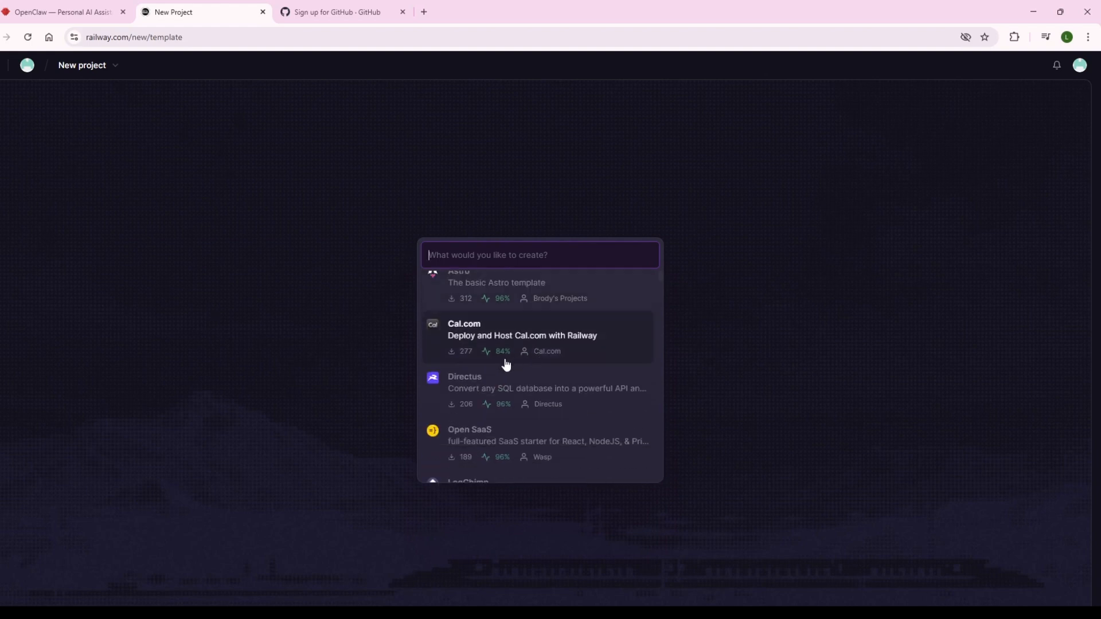
scroll(553, 387, "down", 2)
scroll(565, 361, "down", 1)
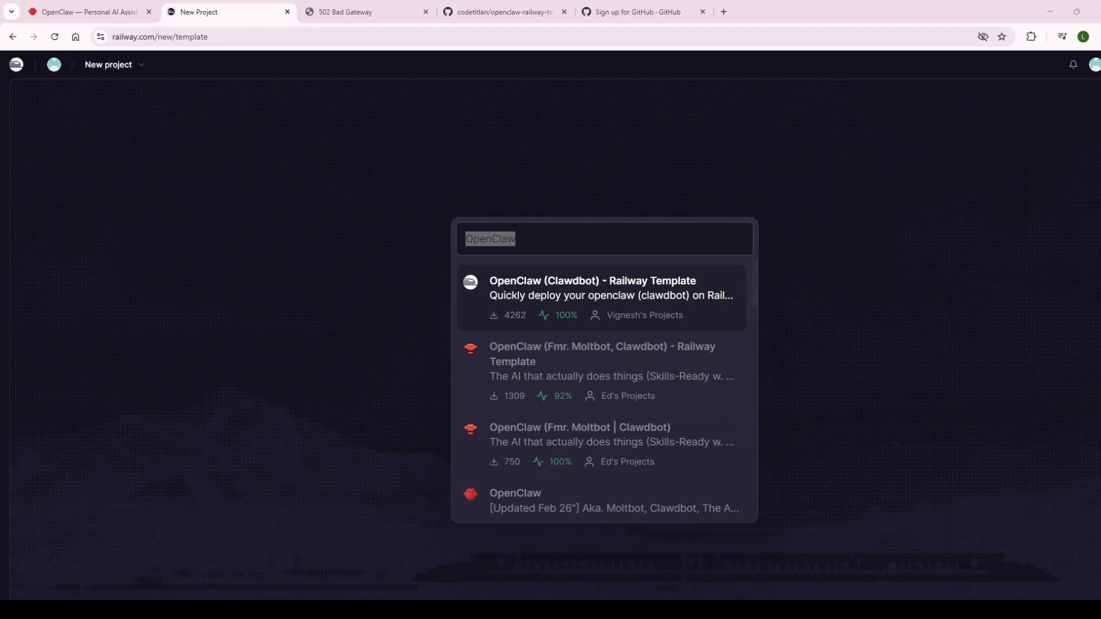
left_click(494, 239)
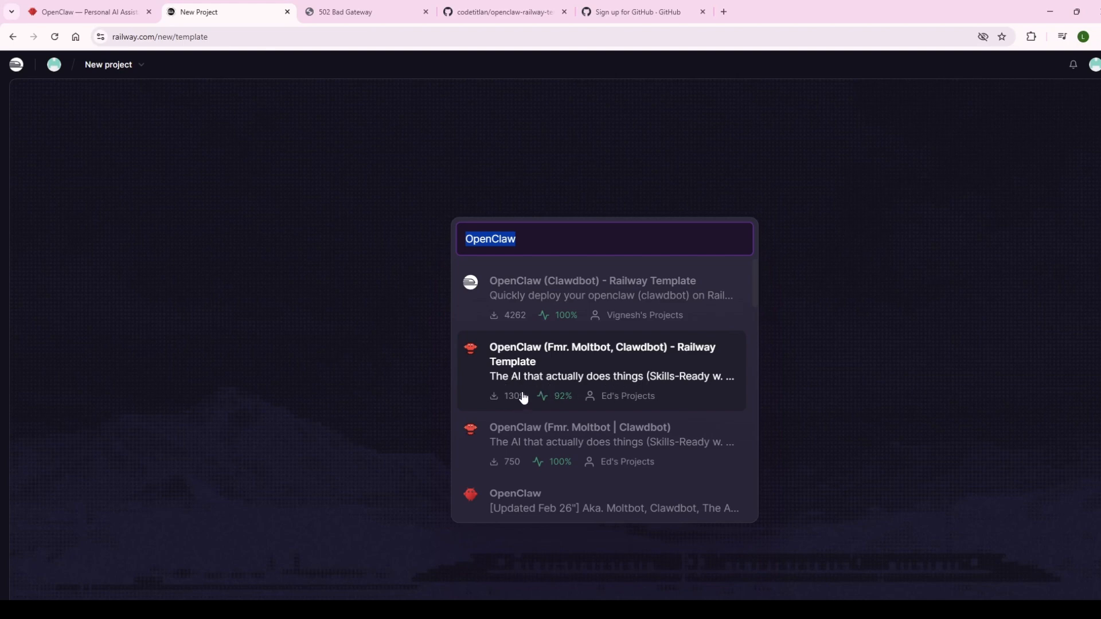
left_click(578, 367)
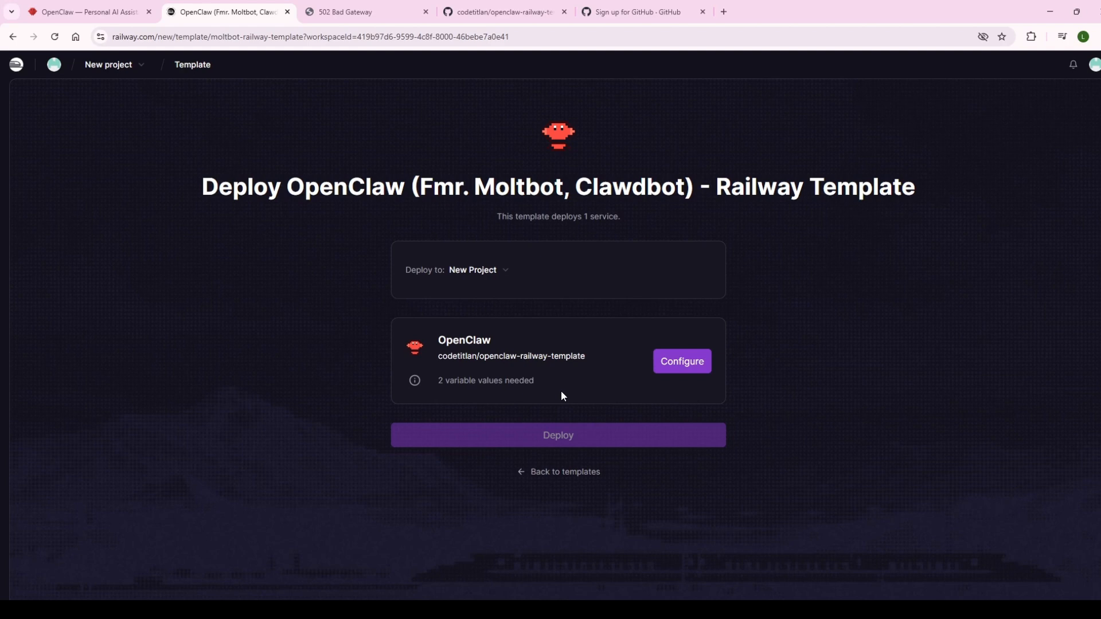
Step: Configure the OpenClaw service's SETUP_PASSWORD variable with a password copied from the first part of the workspace ID in the page address
left_click(683, 368)
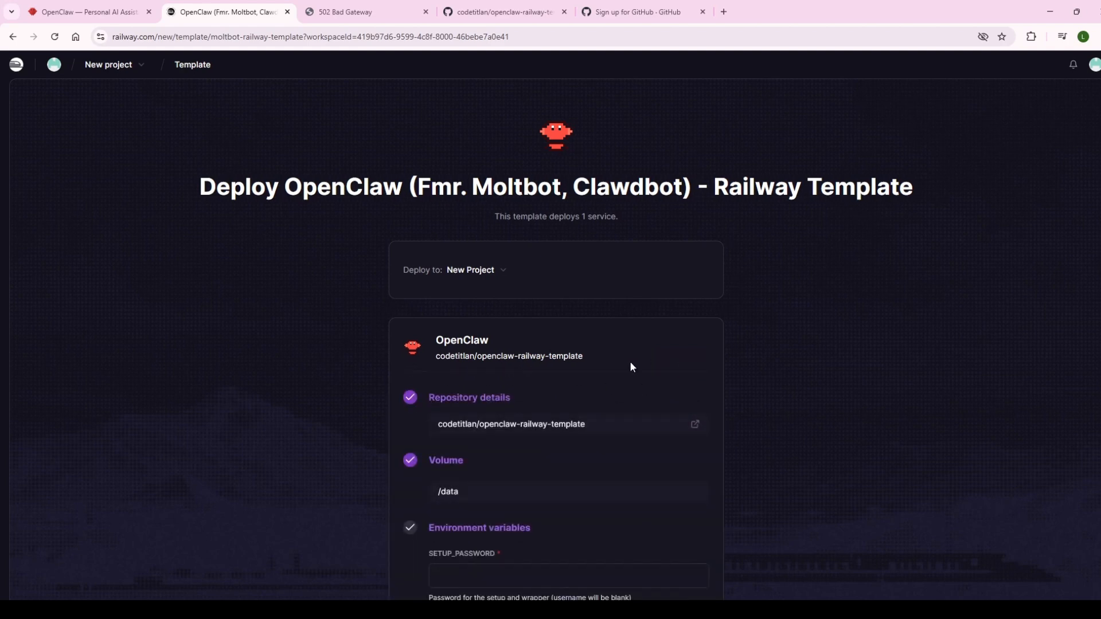
scroll(653, 239, "down", 3)
scroll(602, 230, "down", 2)
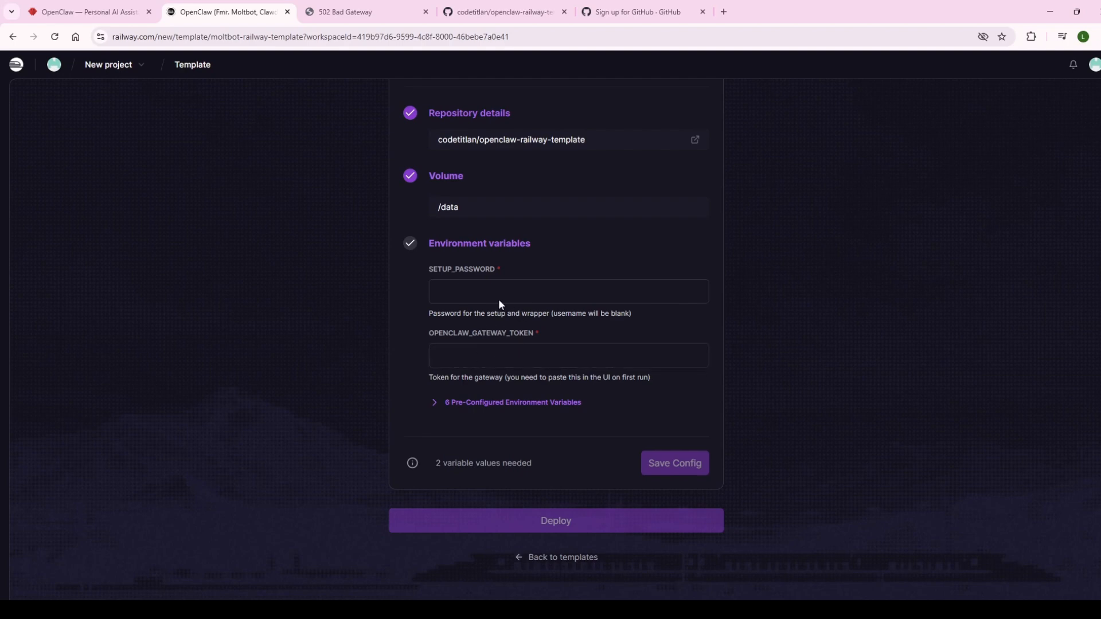
left_click_drag(357, 37, 415, 40)
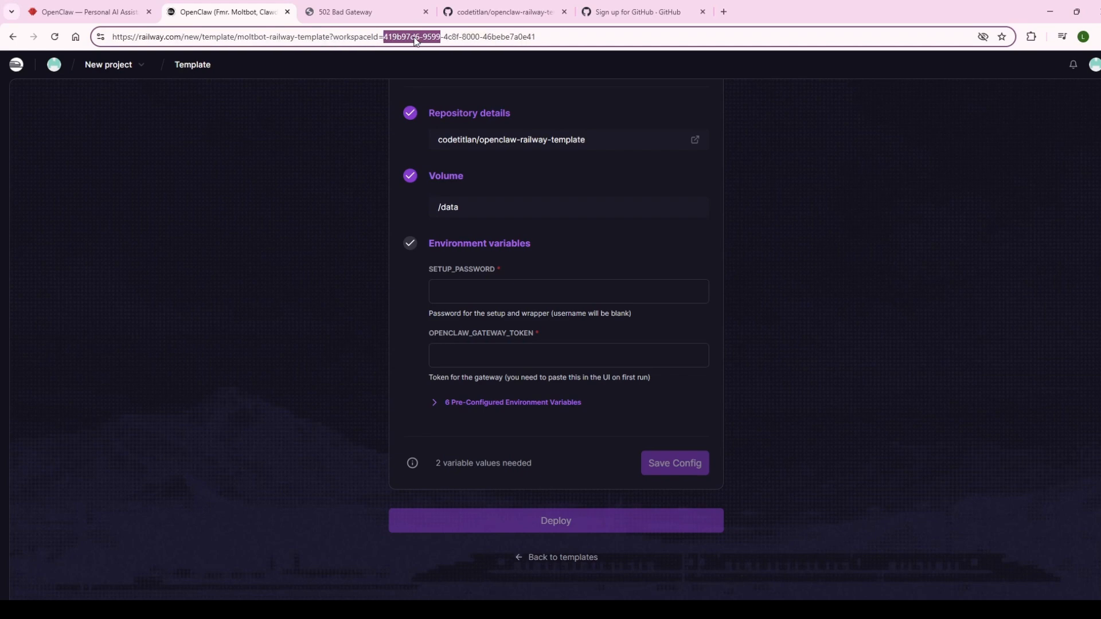
key("ctrl+c")
type("v")
left_click(470, 293)
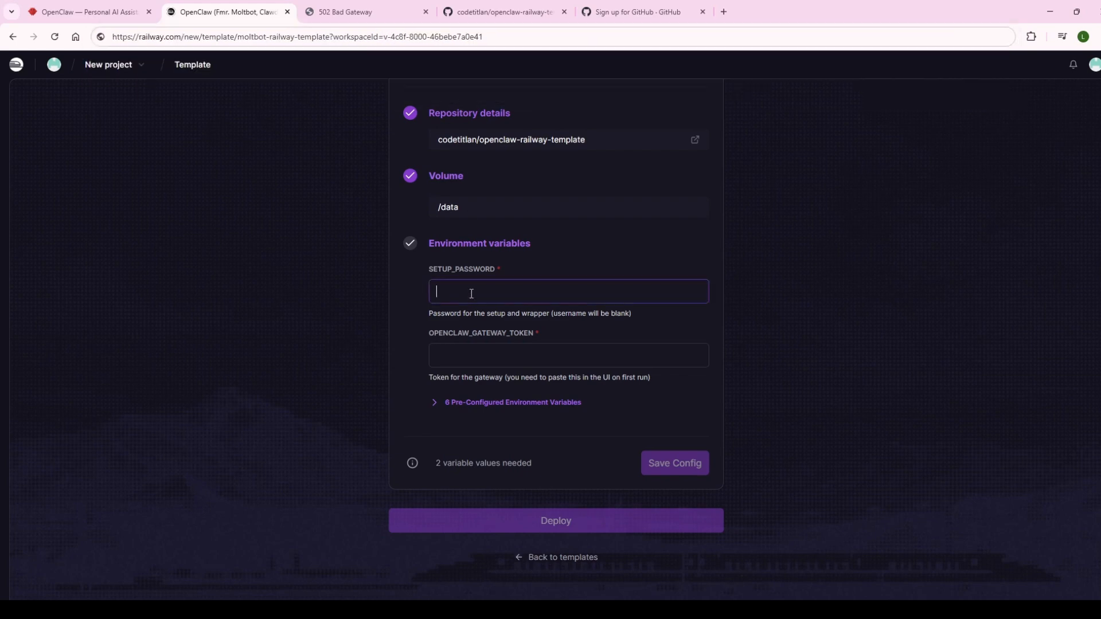
key("ctrl+v")
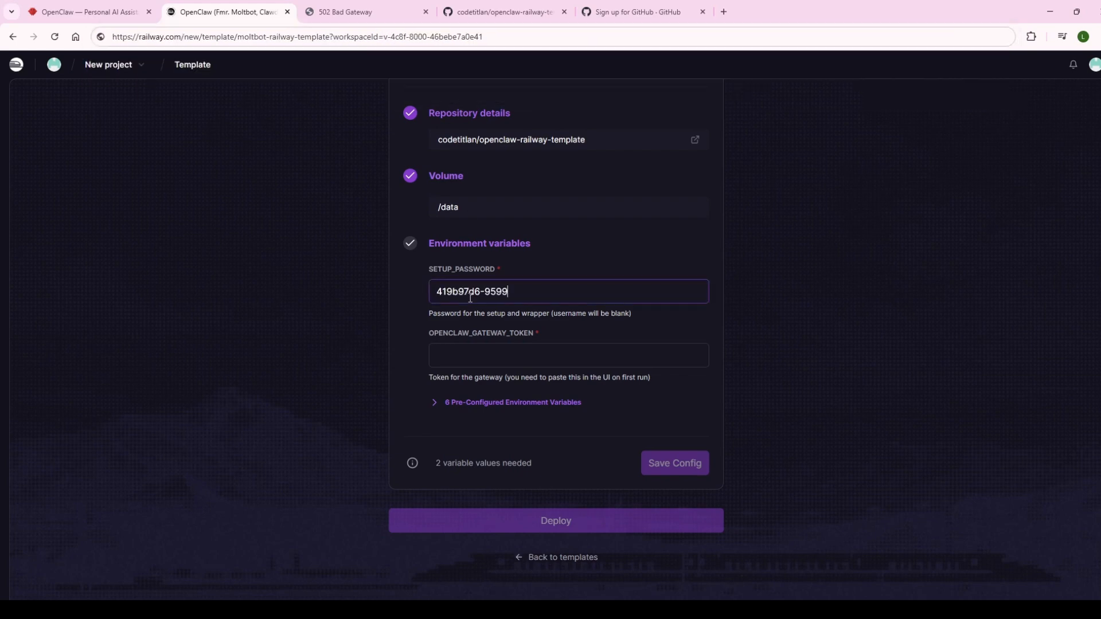
Step: Fill in the OPENCLAW_GATEWAY_TOKEN variable with a token copied from the last part of the workspace ID in the page address
left_click(445, 360)
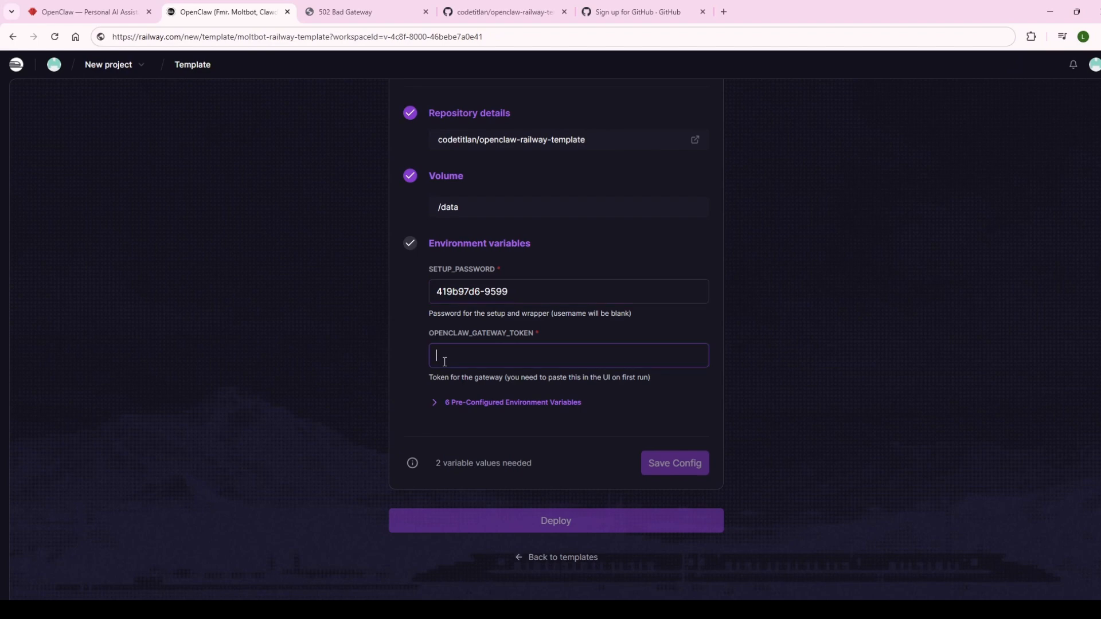
left_click_drag(430, 36, 483, 37)
key("ctrl+c")
left_click(498, 351)
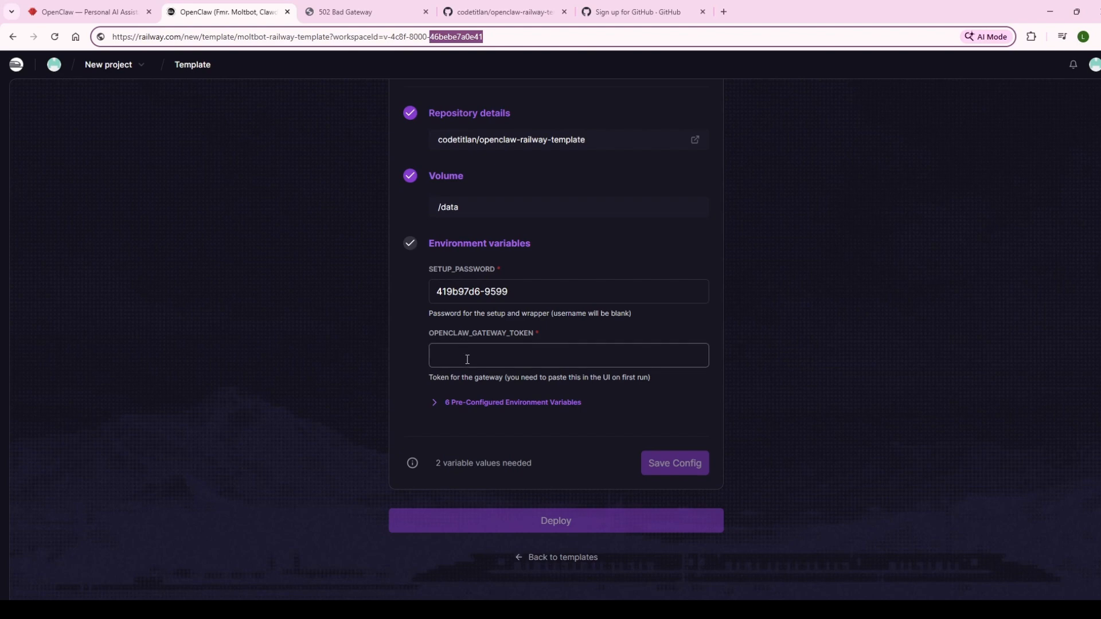
key("ctrl+v")
double_click(498, 351)
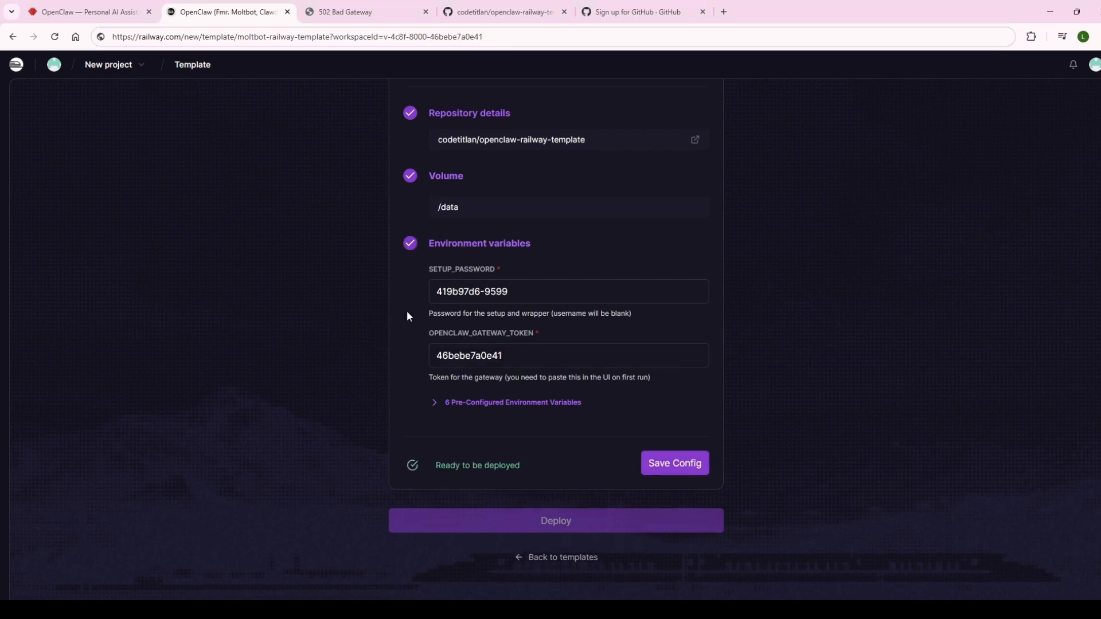
left_click(538, 357)
Step: Save the OpenClaw service configuration and deploy the template to a new project
left_click(689, 465)
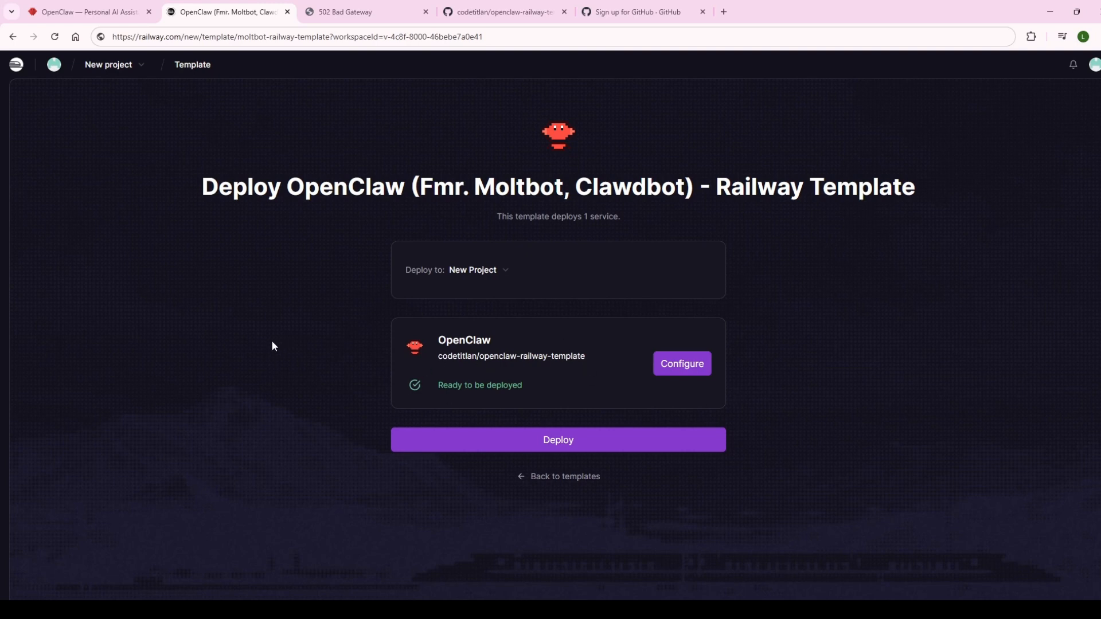
left_click(581, 441)
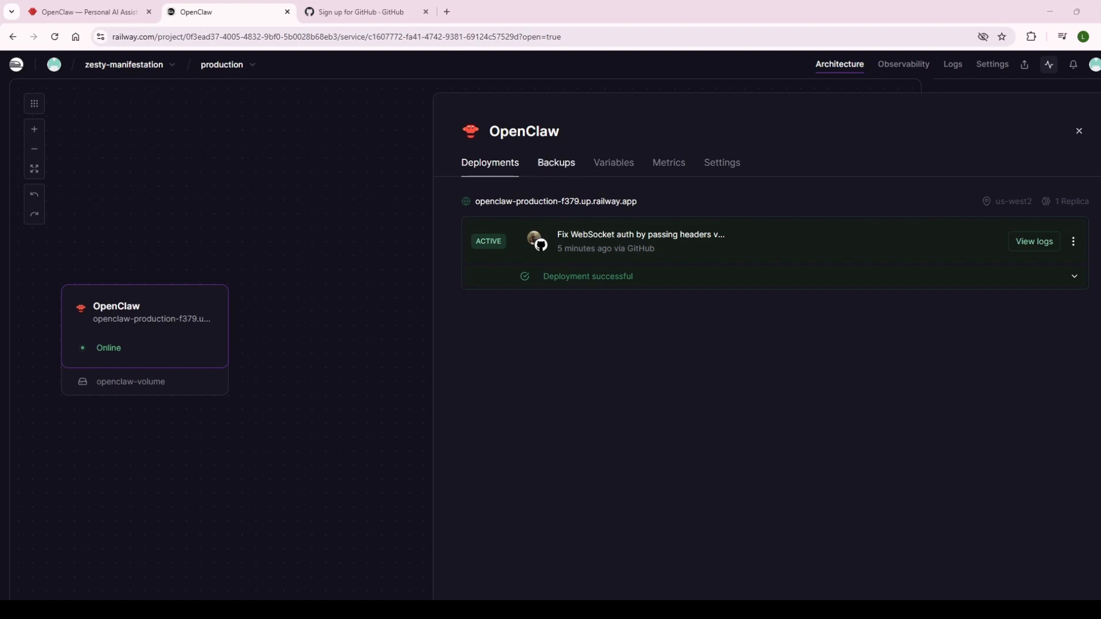
Step: Review the OpenClaw service's backups, variables including the gateway token, metrics, and public networking settings
left_click(556, 163)
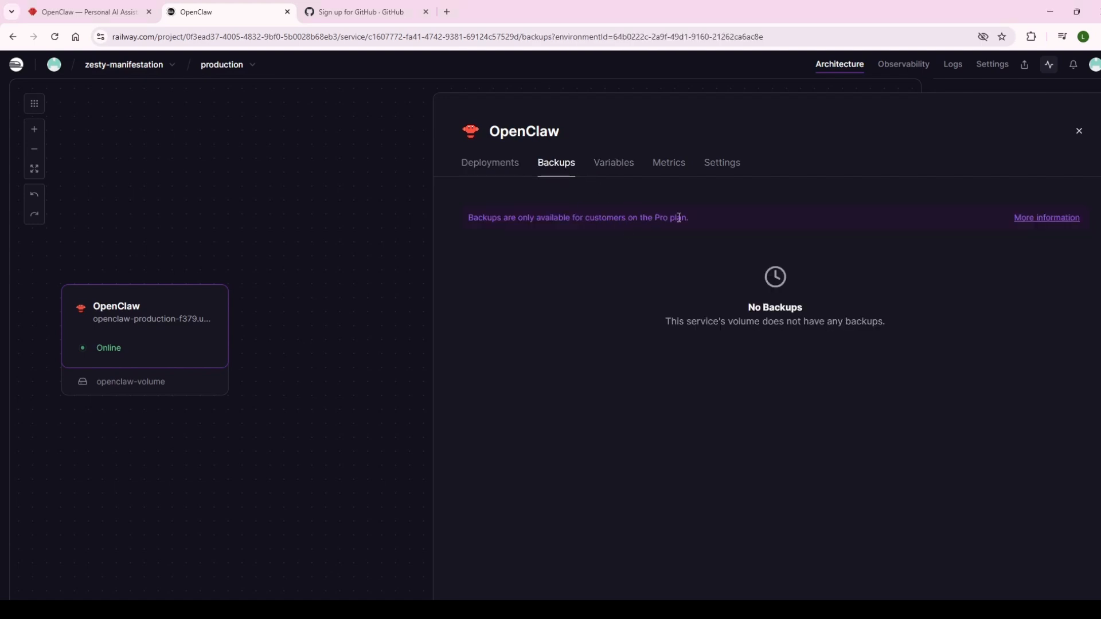
left_click(619, 166)
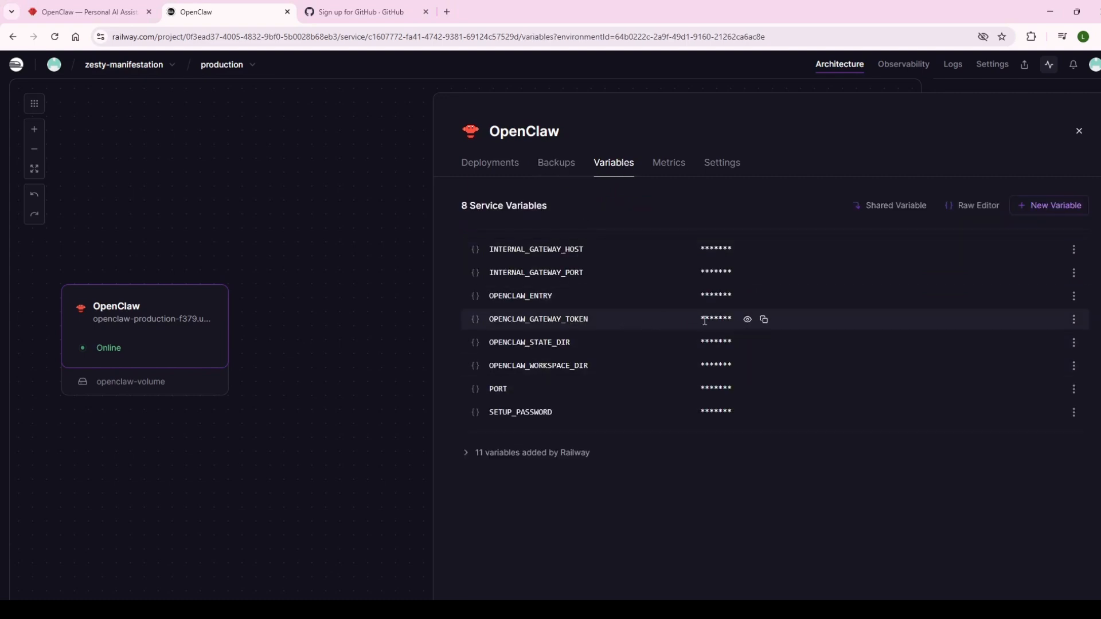
left_click(747, 319)
left_click(776, 318)
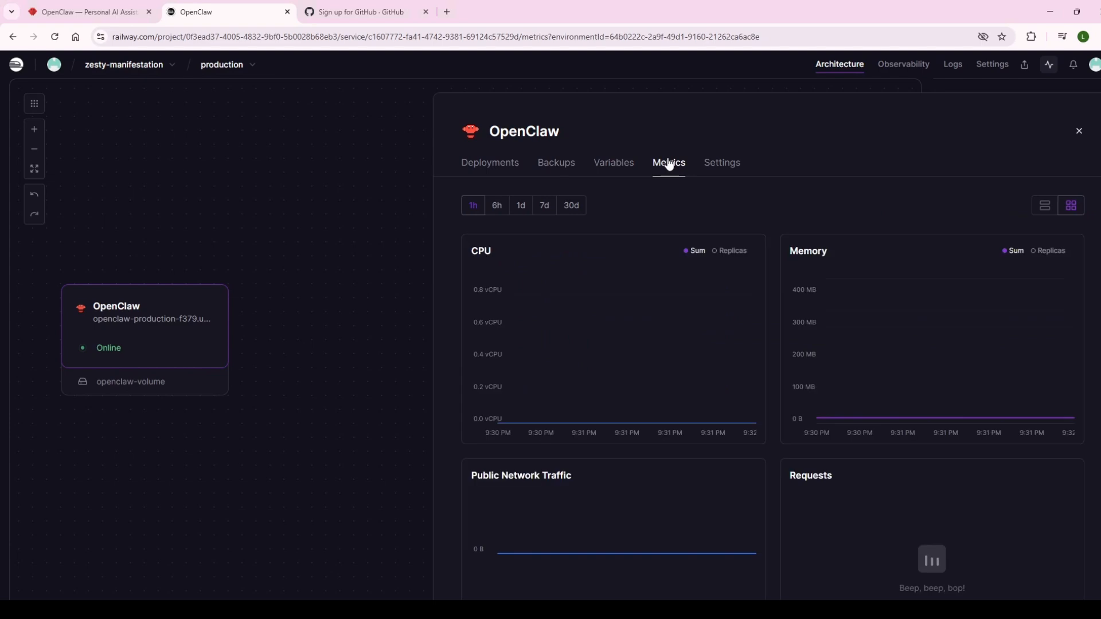
left_click(724, 164)
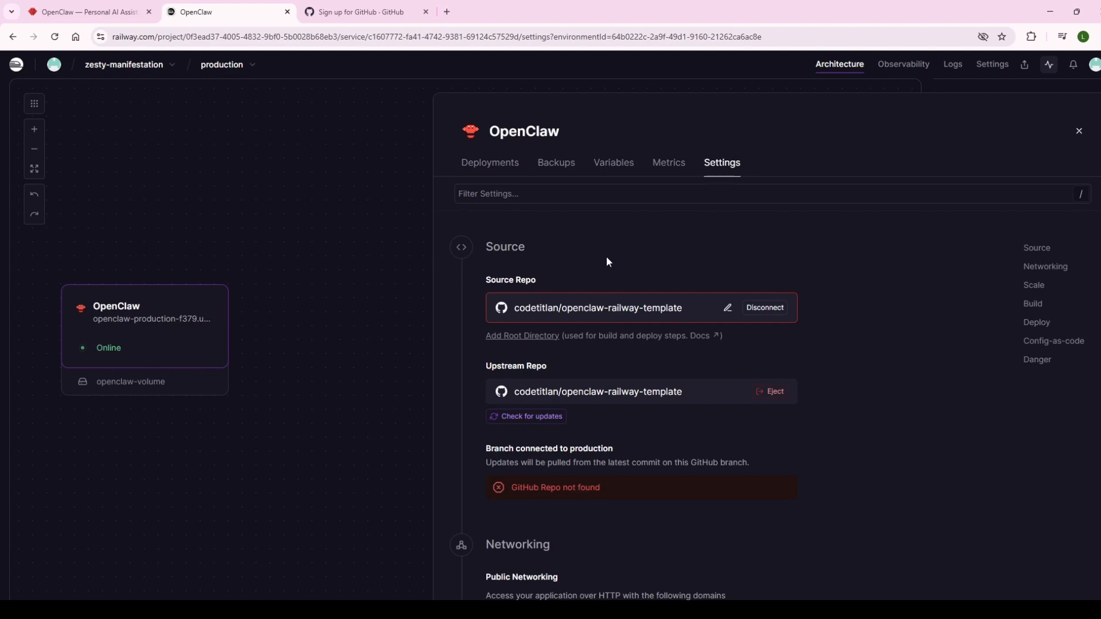
scroll(607, 261, "down", 6)
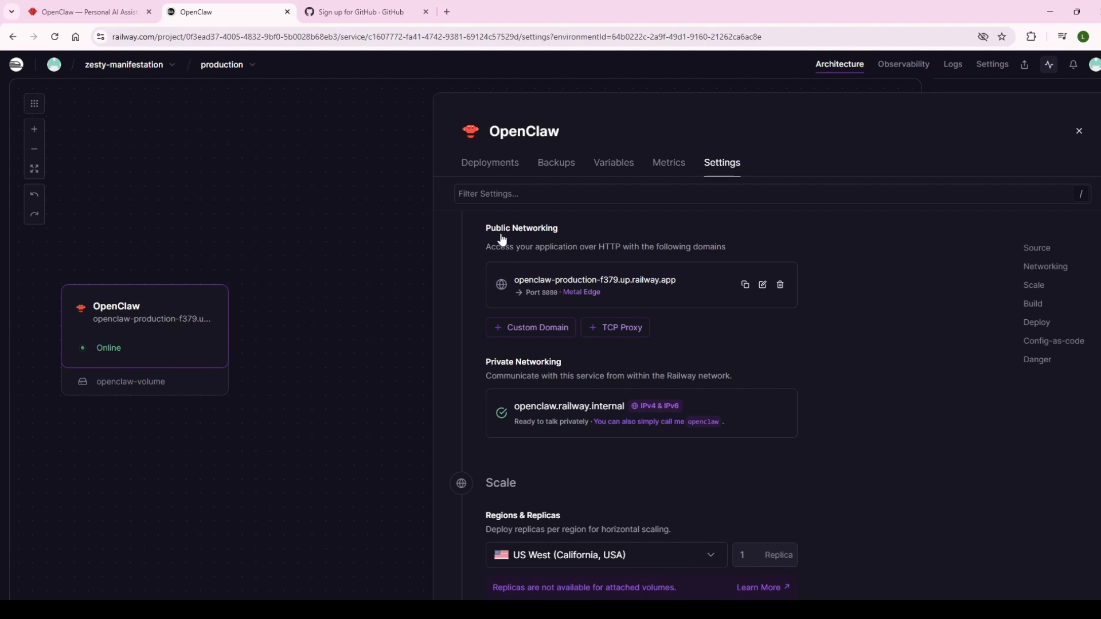
Step: Open the setup page on the OpenClaw service's public domain and sign in with a username and the setup password
left_click(592, 281)
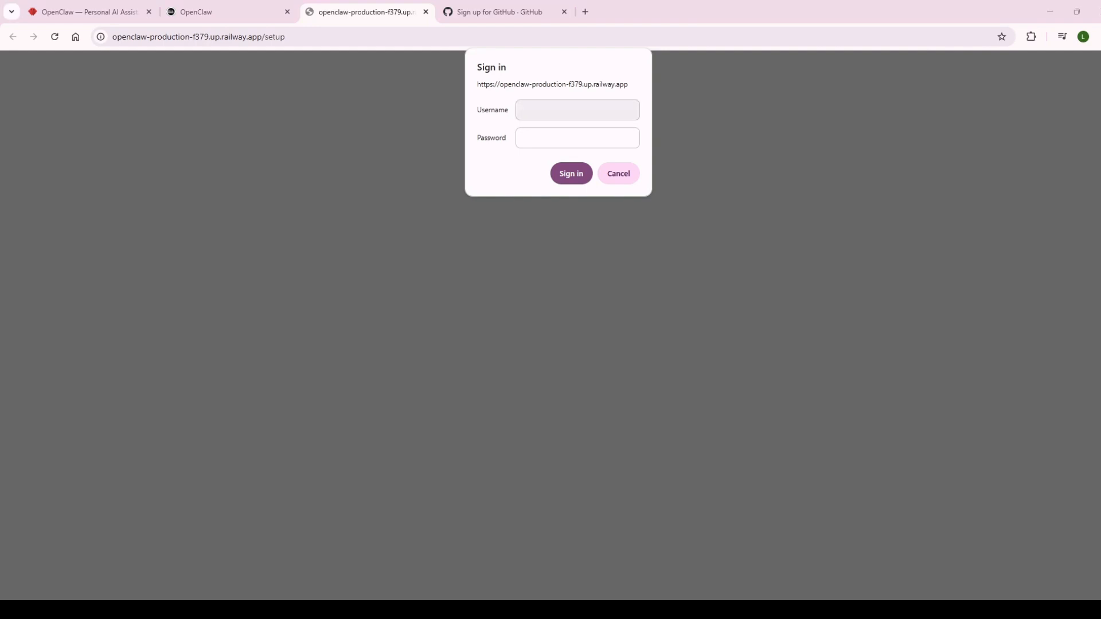
left_click(524, 110)
key("ctrl+v")
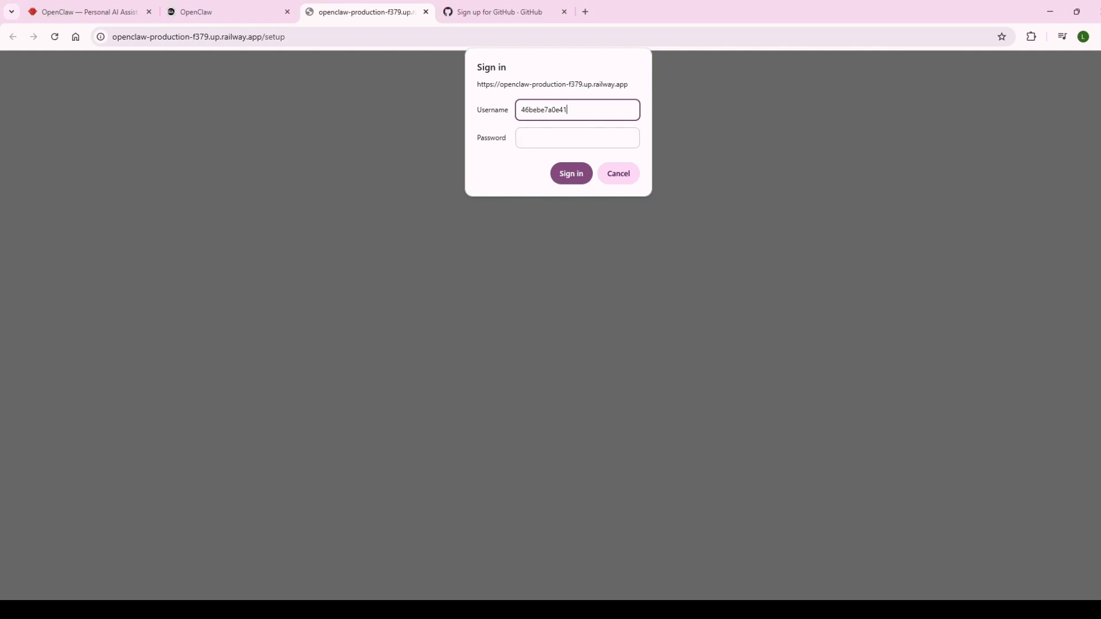
key("alt+Tab")
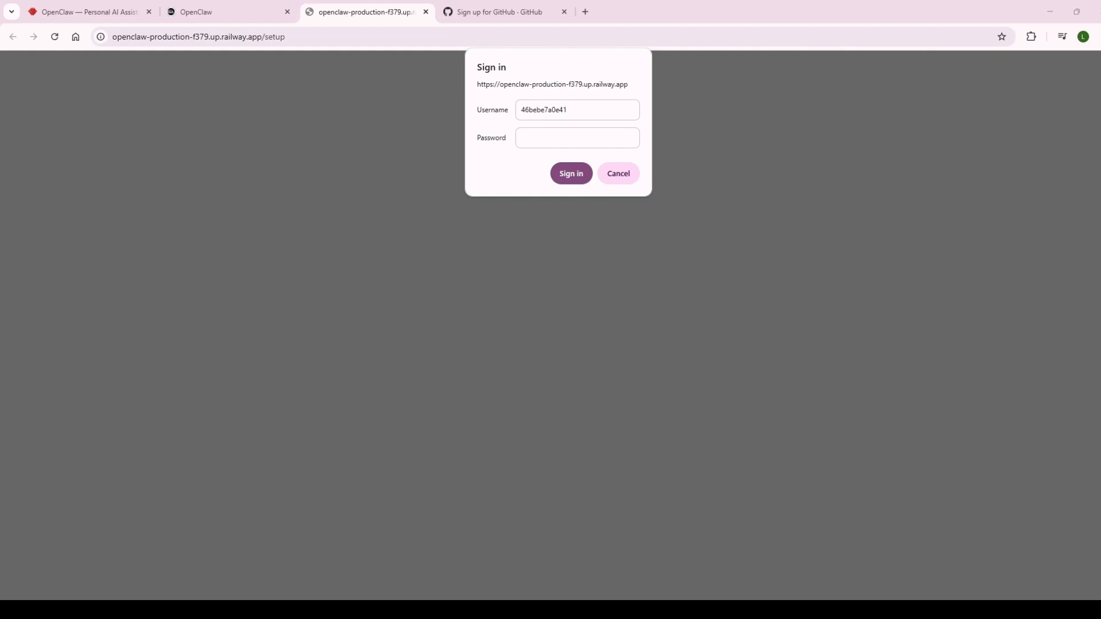
left_click(522, 137)
key("ctrl+v")
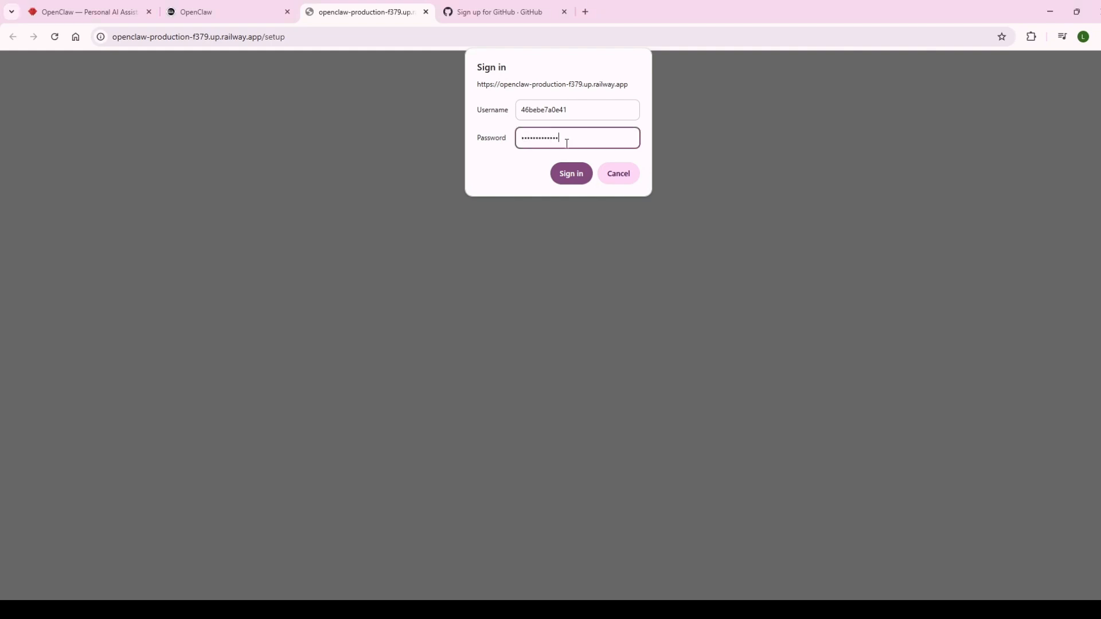
left_click(566, 176)
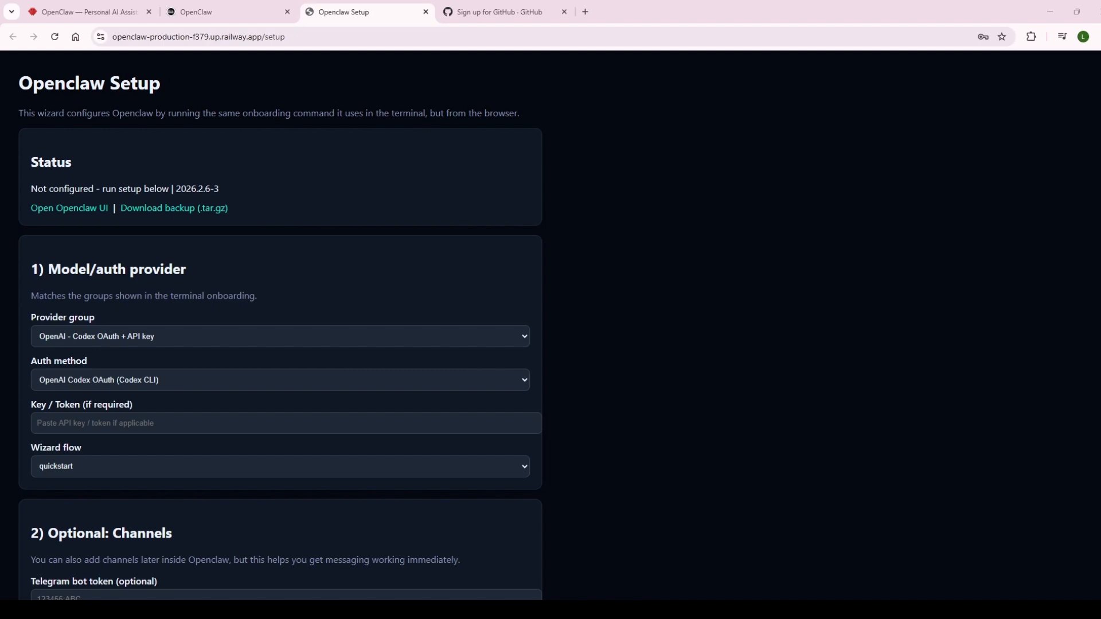
Step: Set the auth method to OpenAI API key for the OpenAI provider group in the Openclaw setup wizard
scroll(58, 150, "down", 2)
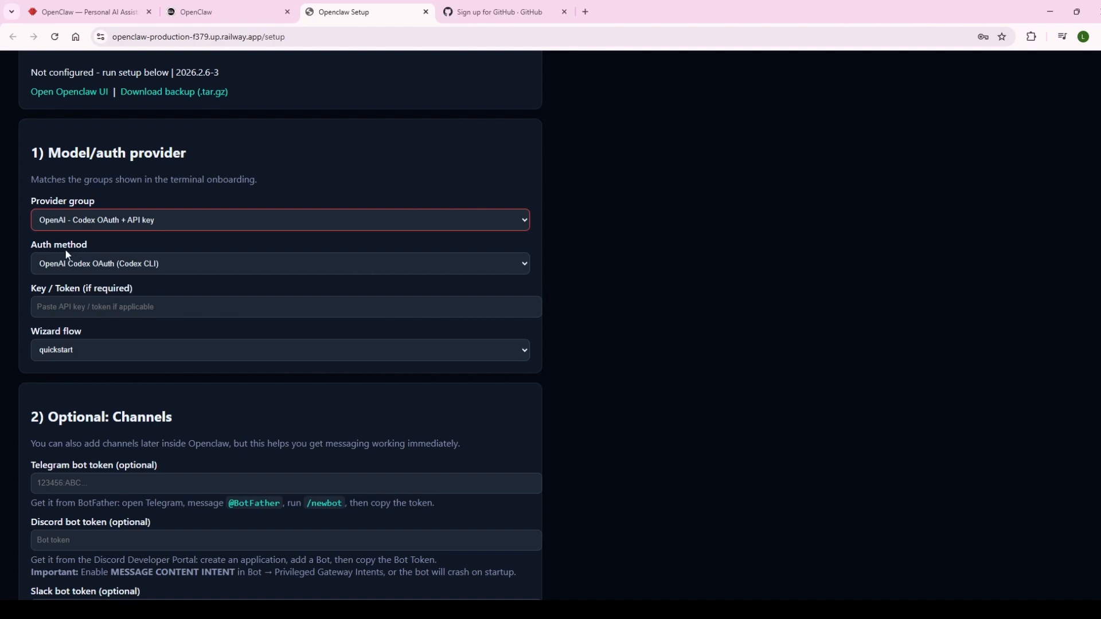
left_click(129, 263)
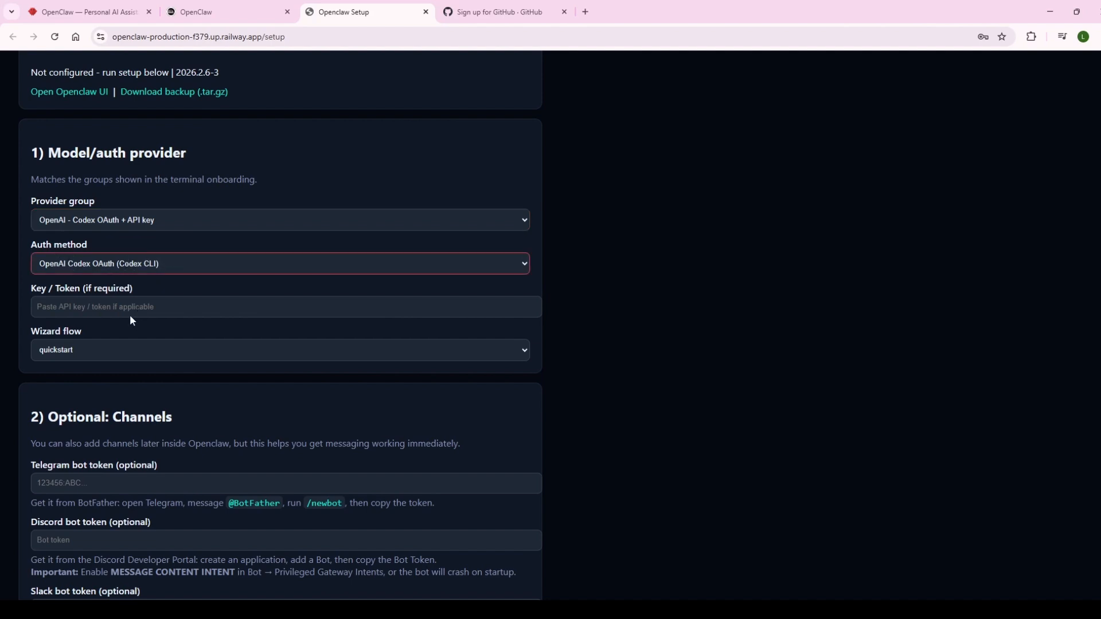
left_click(81, 307)
left_click(66, 306)
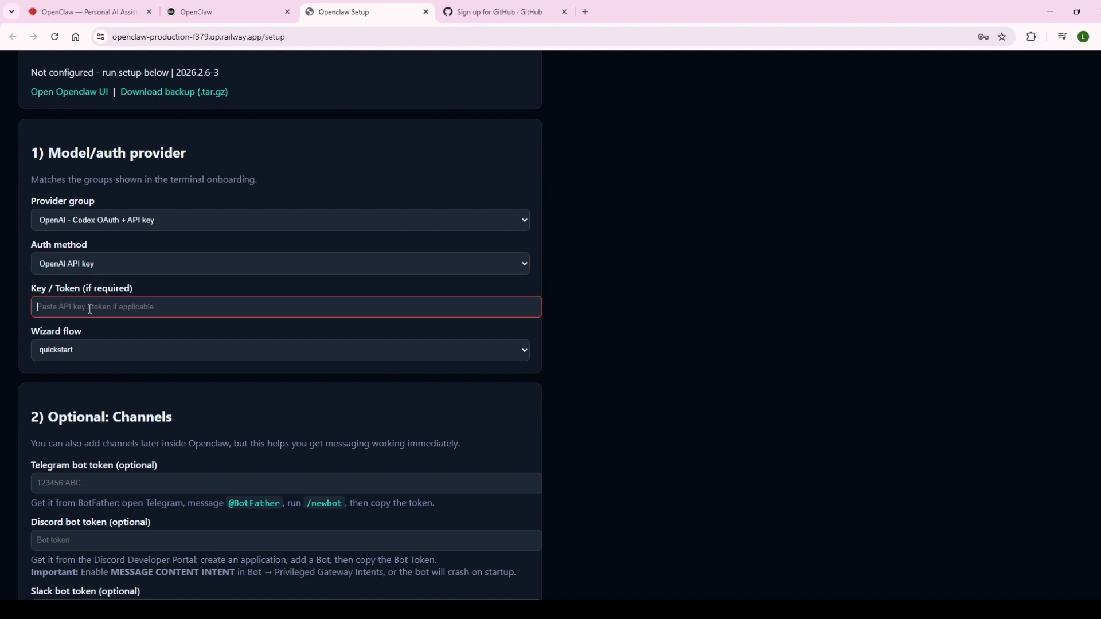
Step: Switch to the OpenAI API keys page, create a secret key named OpenClawRailway2 in Default project, and copy it
key("alt+Tab")
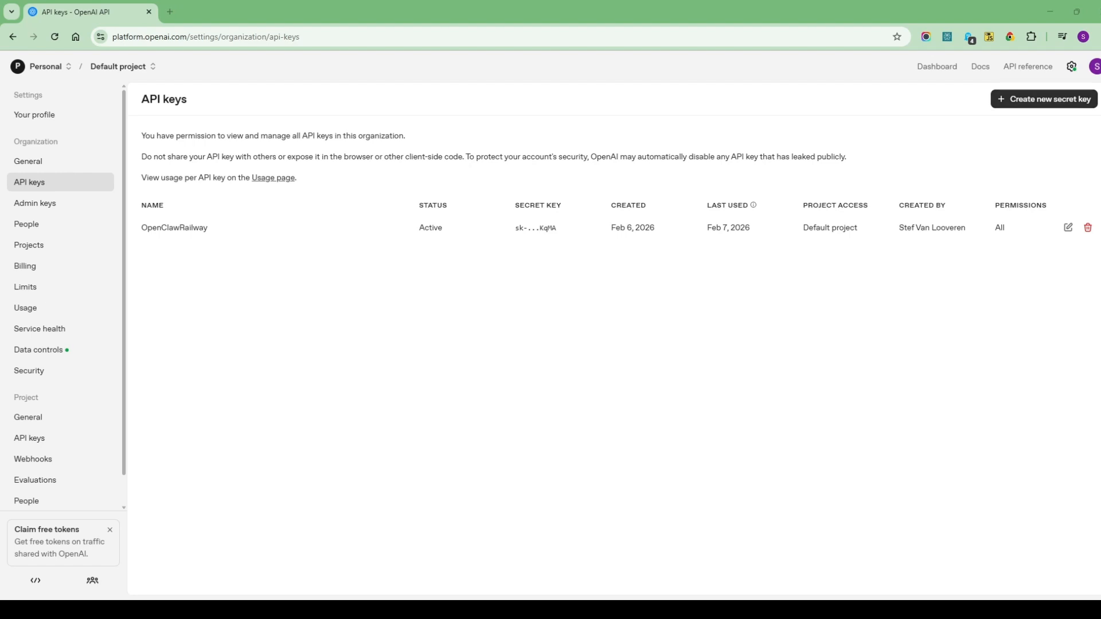
left_click(1026, 100)
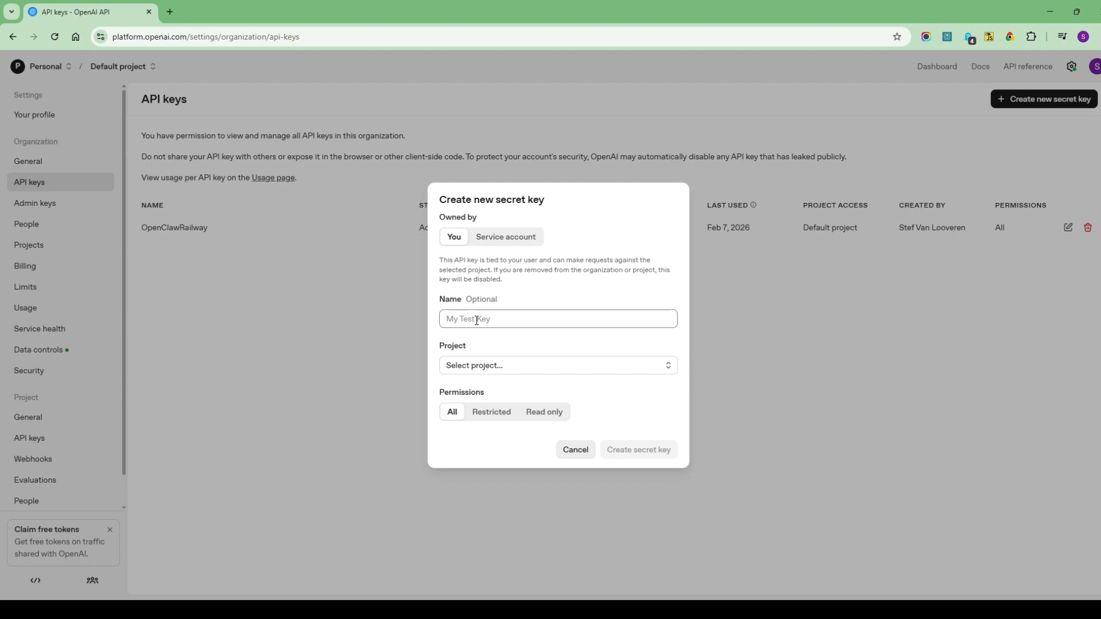
type("OpenCa")
type("awRailway2")
left_click(628, 419)
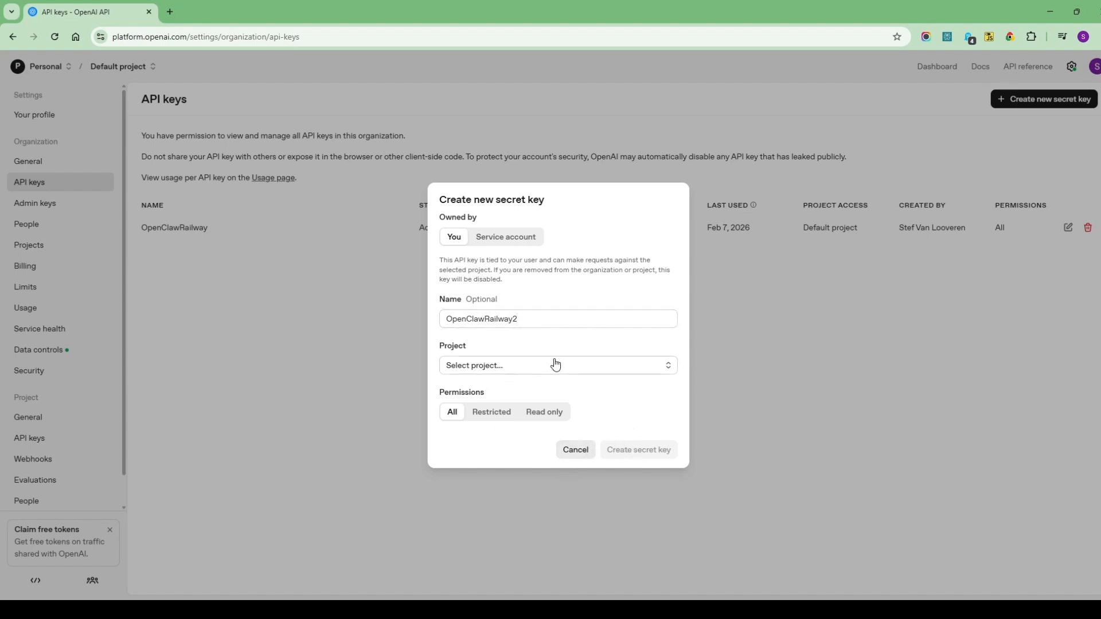
left_click(508, 365)
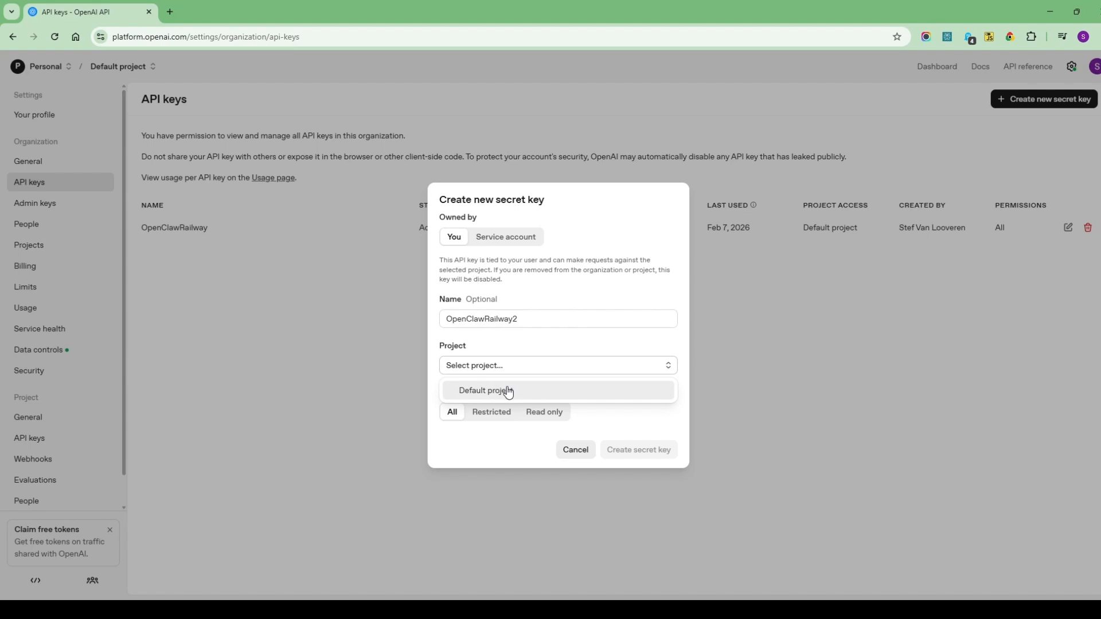
left_click(509, 392)
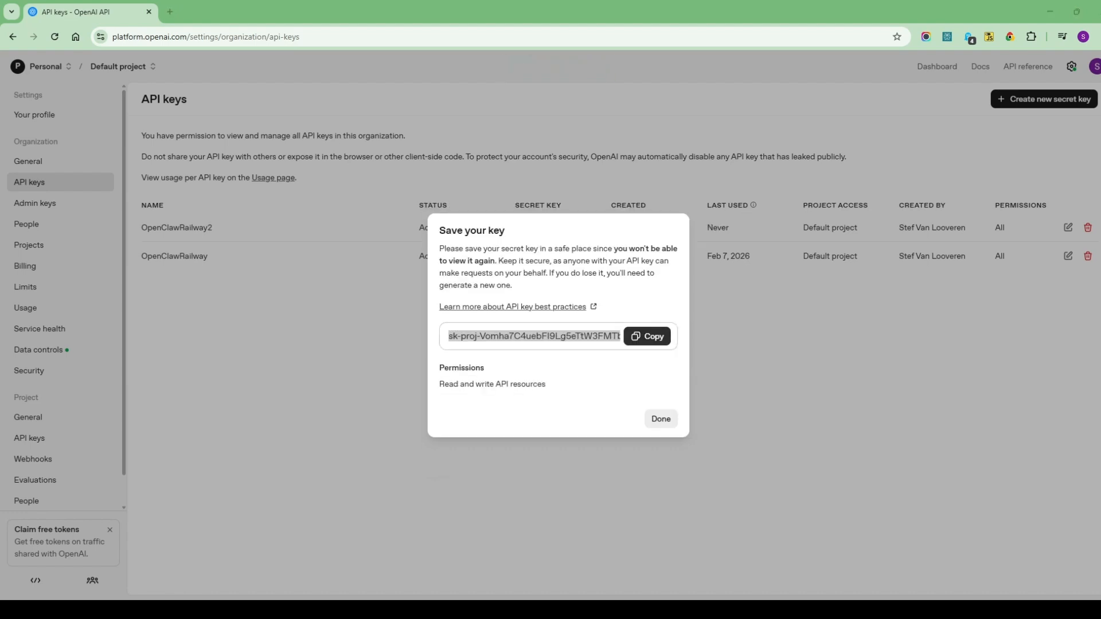
left_click(642, 337)
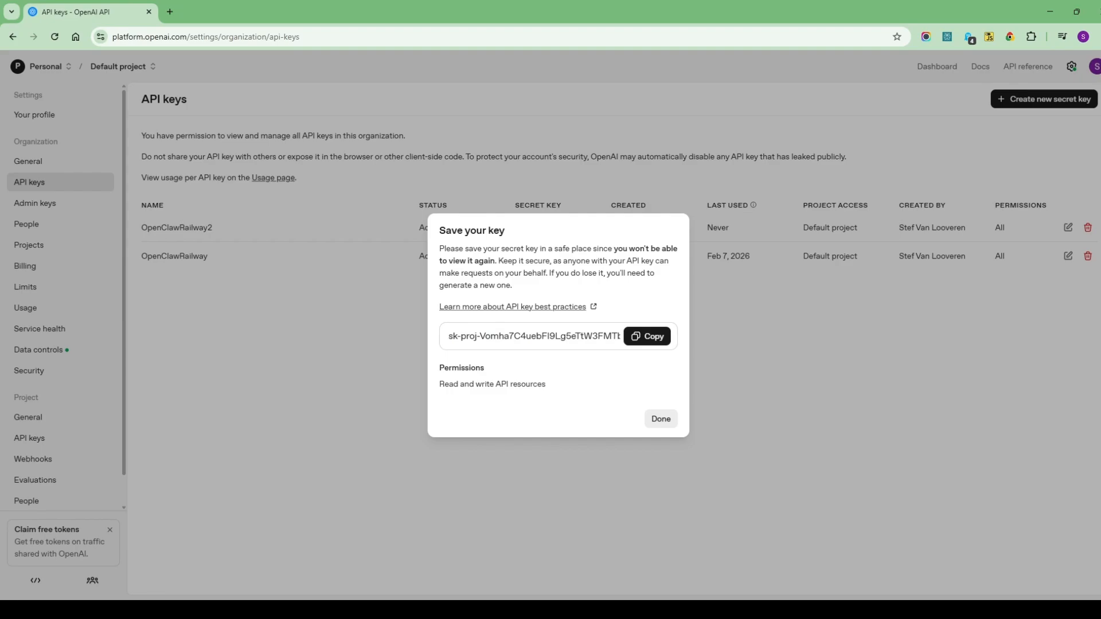
Step: Return to the Openclaw setup wizard and paste the copied OpenAI API key as its key/token
key("alt+Tab")
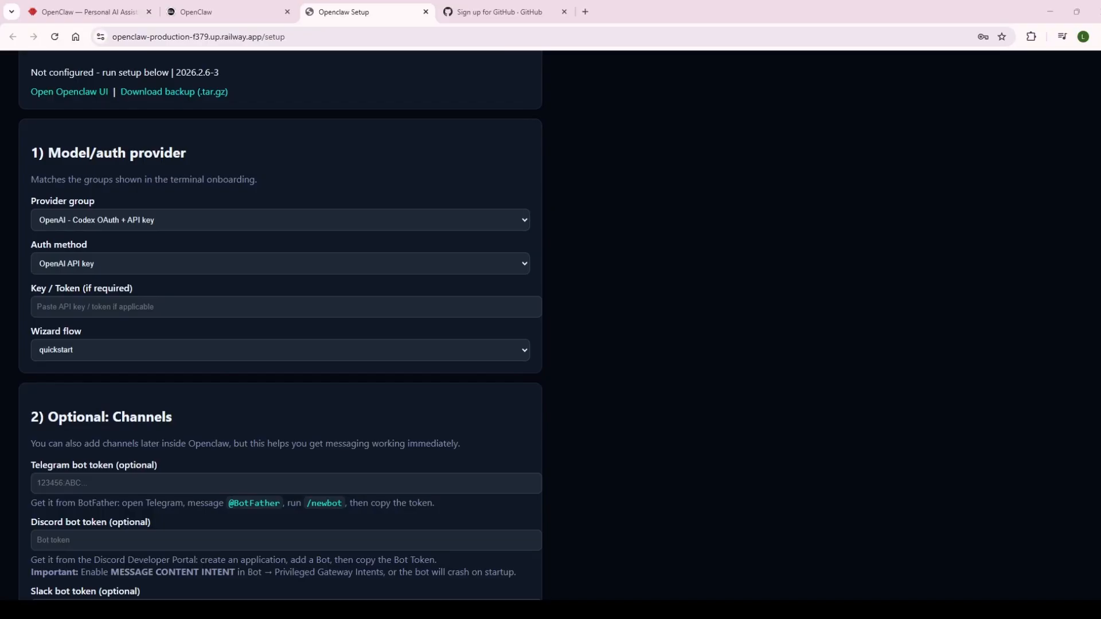
left_click(53, 306)
key("ctrl+v")
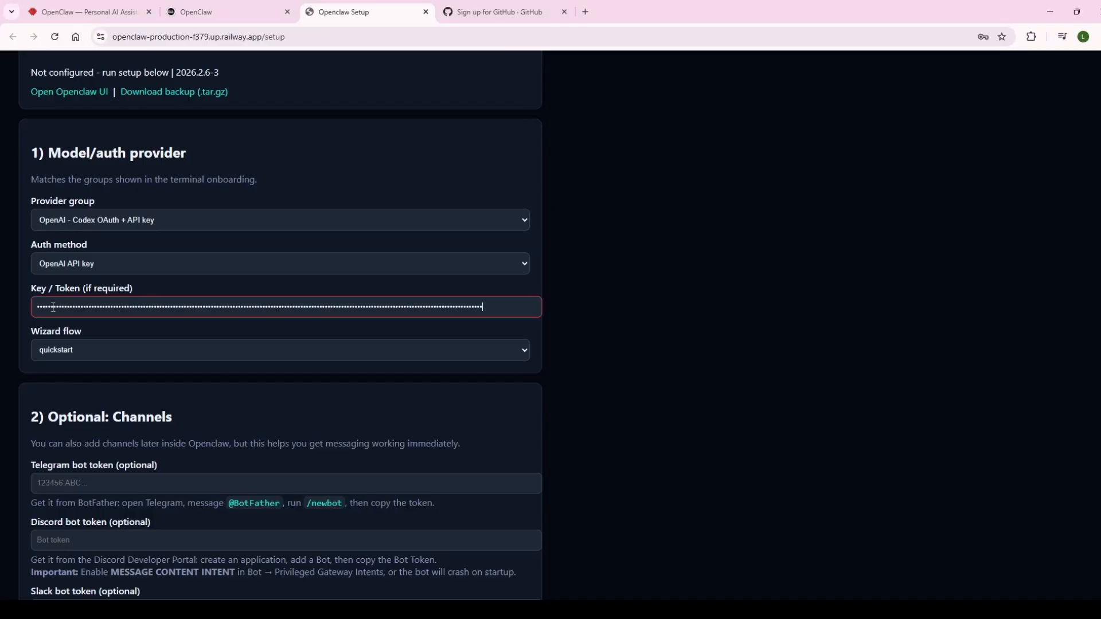
left_click(629, 306)
Step: Leave the optional channel tokens empty and run the Openclaw onboarding setup
scroll(344, 296, "down", 3)
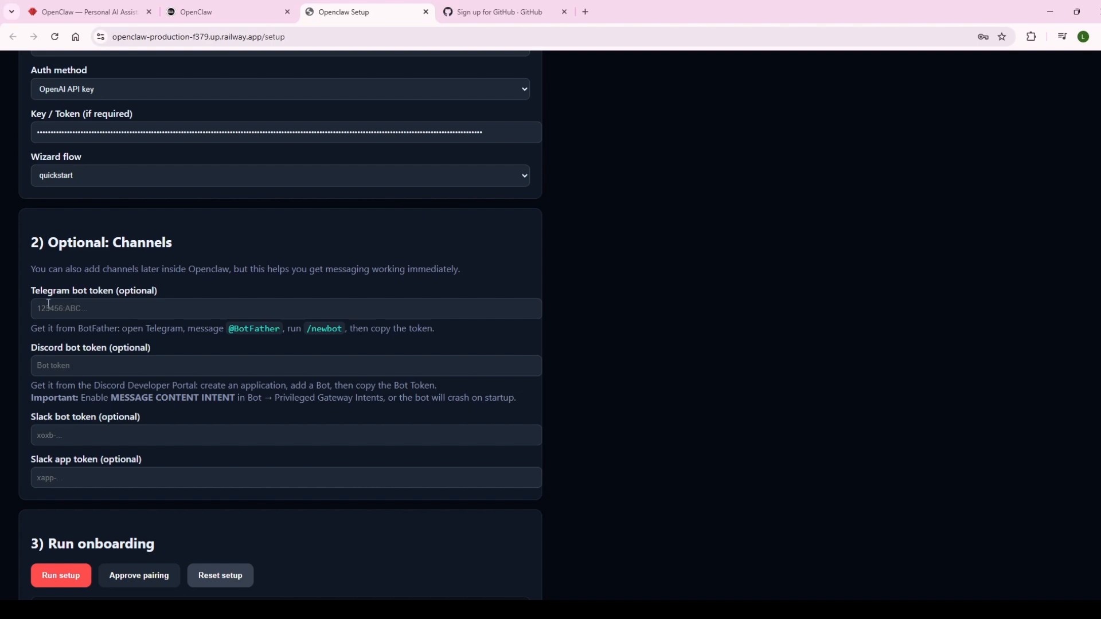
scroll(63, 367, "down", 2)
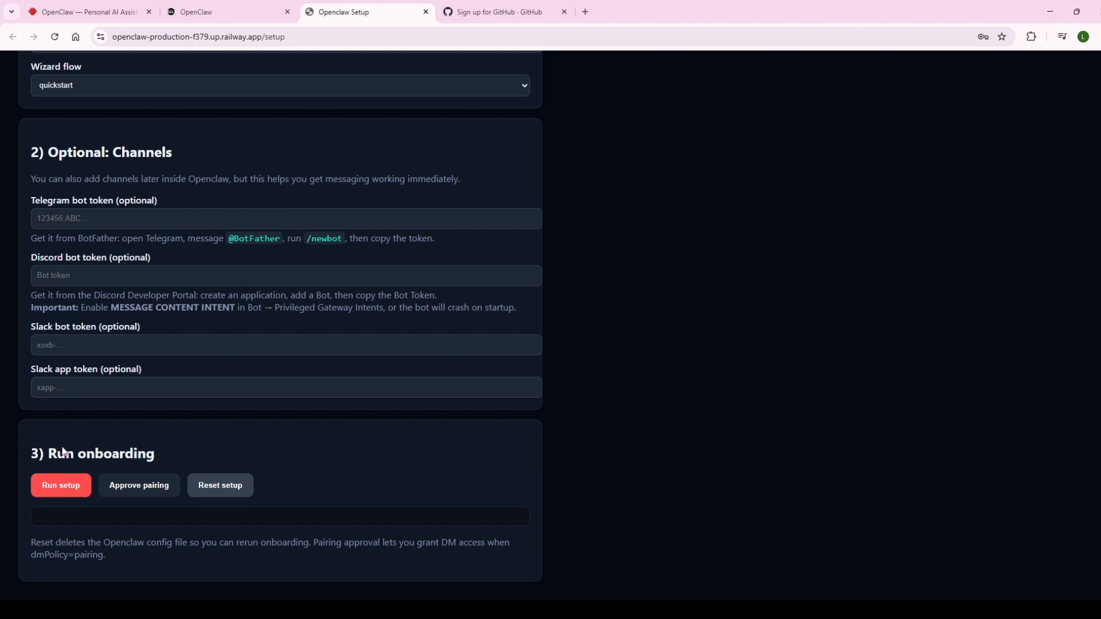
left_click(55, 496)
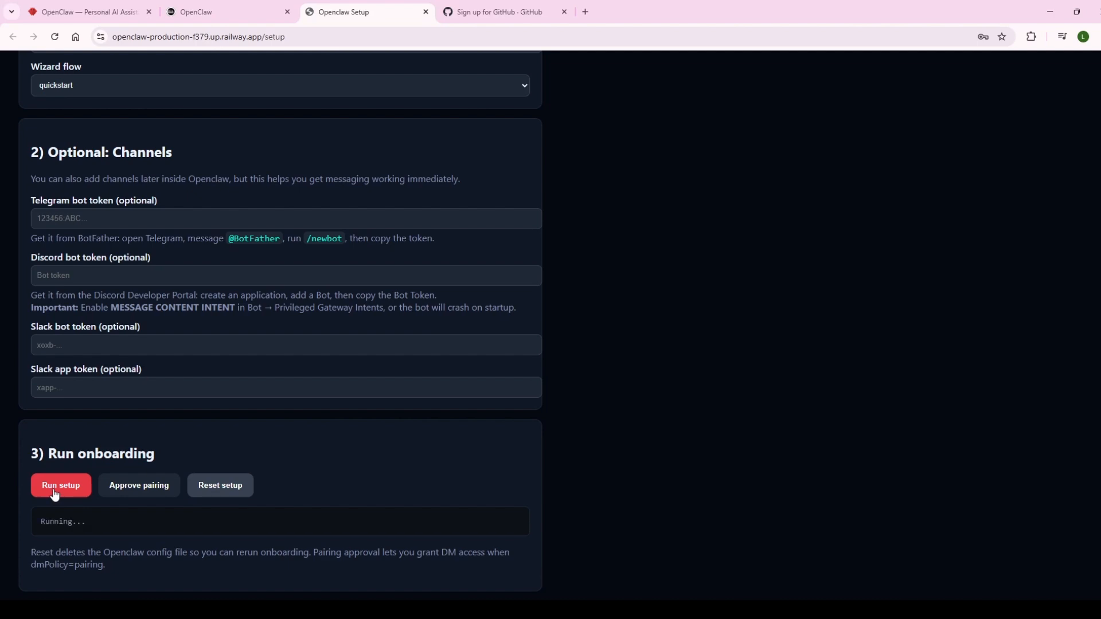
scroll(89, 519, "down", 1)
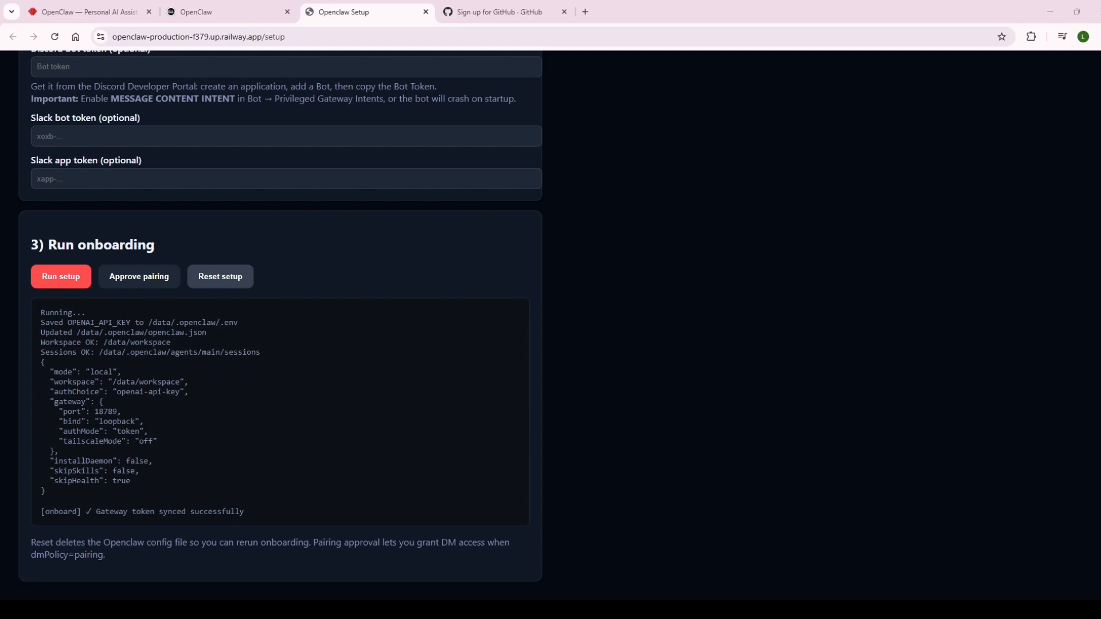
Step: Check the onboarding output and setup status, and open the Openclaw UI from the setup page
scroll(280, 325, "up", 10)
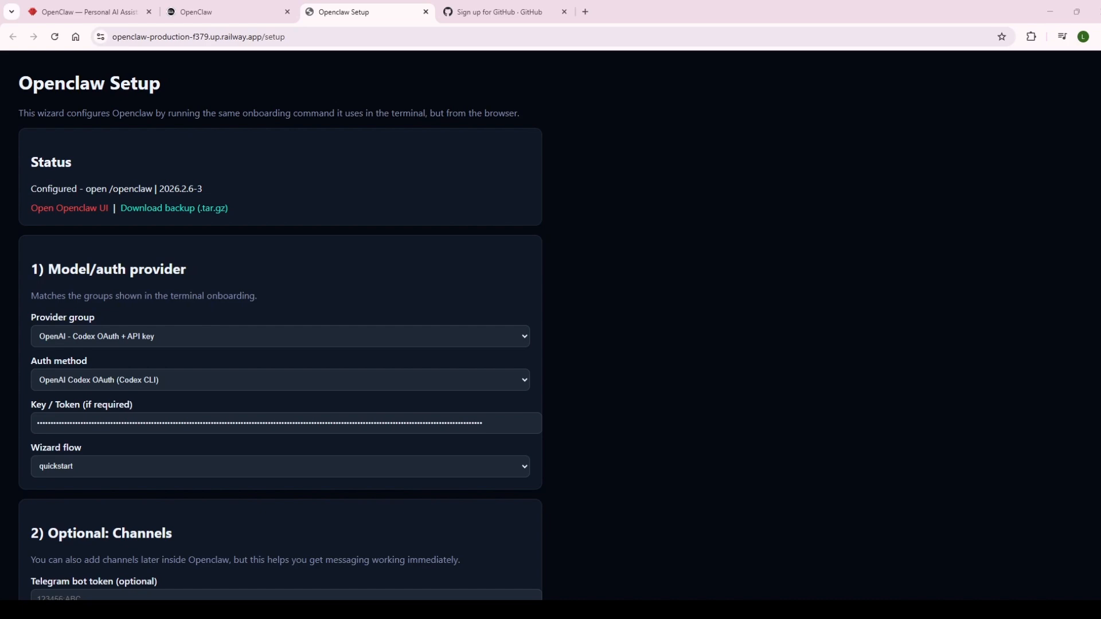
scroll(280, 319, "down", 9)
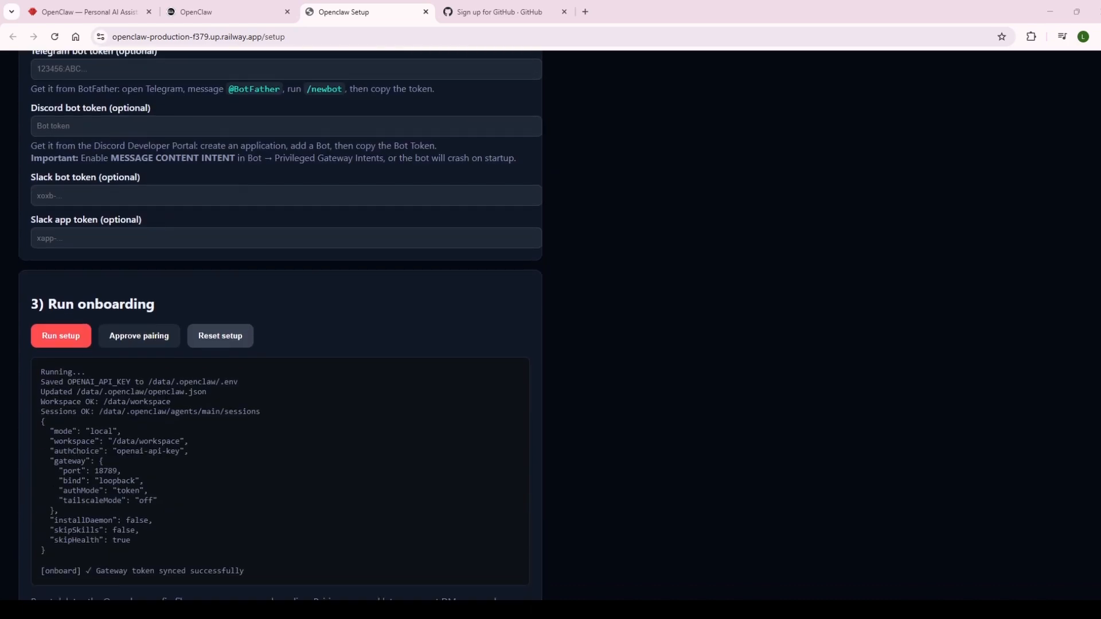
scroll(280, 325, "down", 1)
scroll(280, 326, "up", 8)
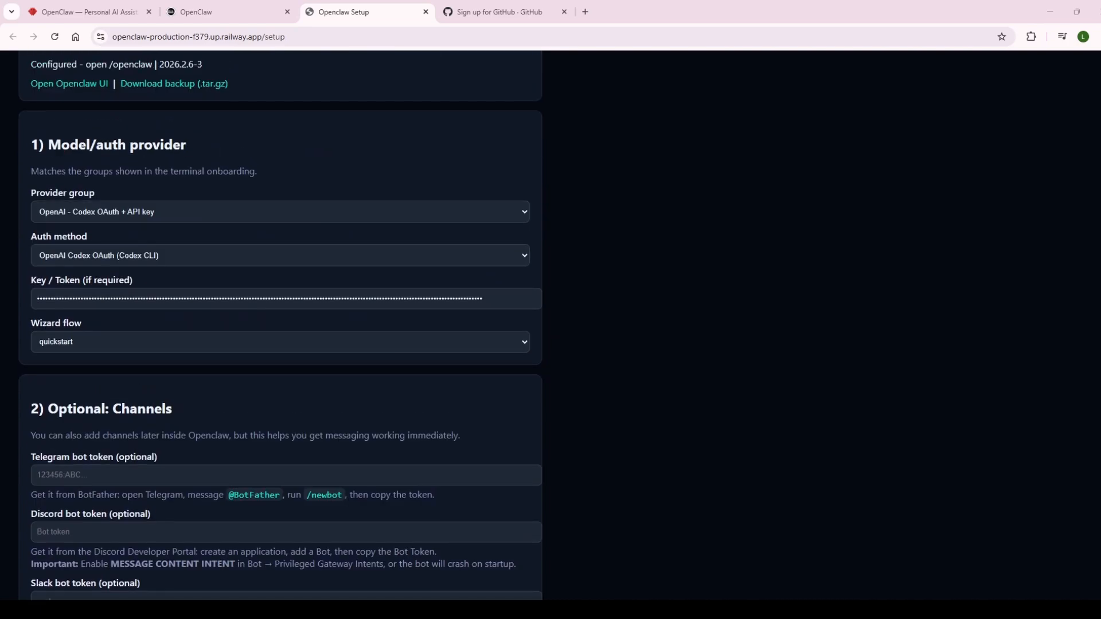
scroll(69, 207, "up", 2)
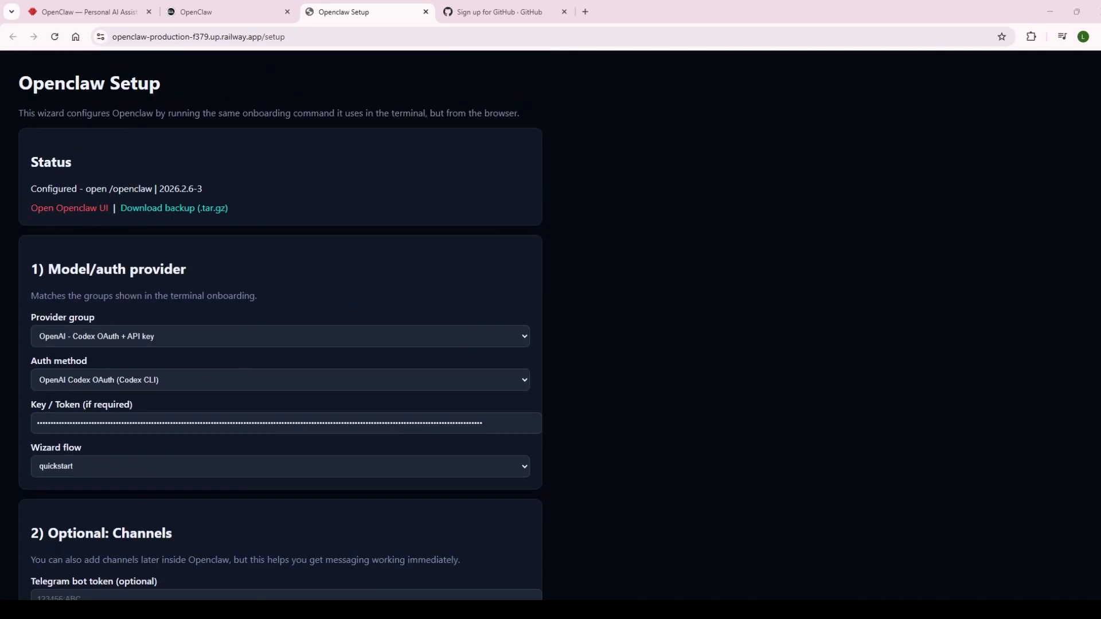
left_click(69, 208)
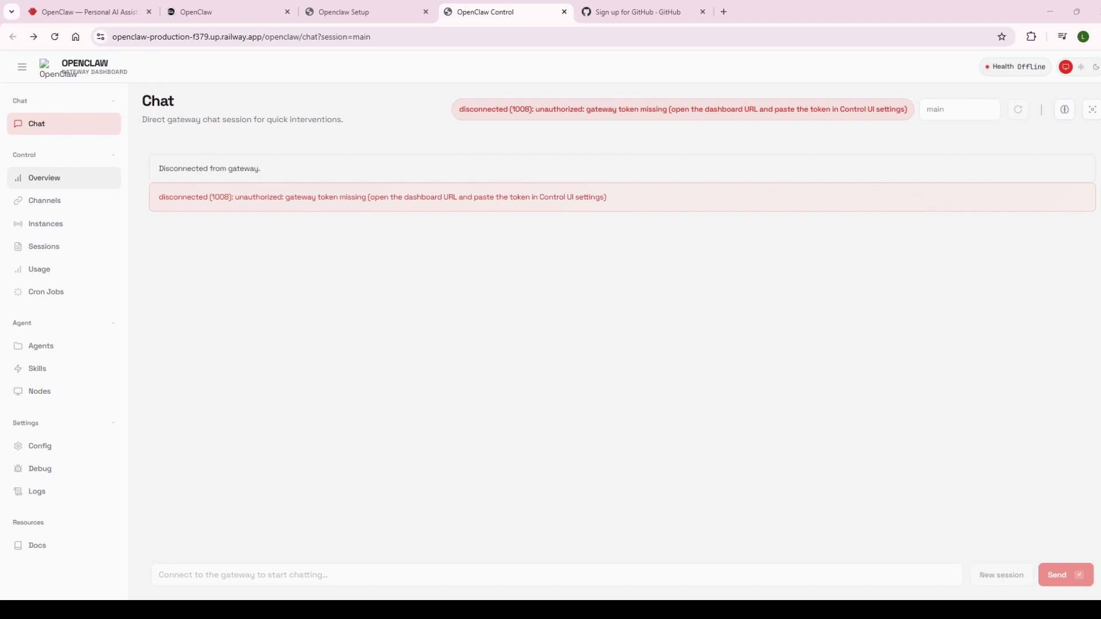
Step: Copy the OPENCLAW_GATEWAY_TOKEN variable from the Railway service into the dashboard's Gateway Token under Gateway Access and connect
left_click(50, 184)
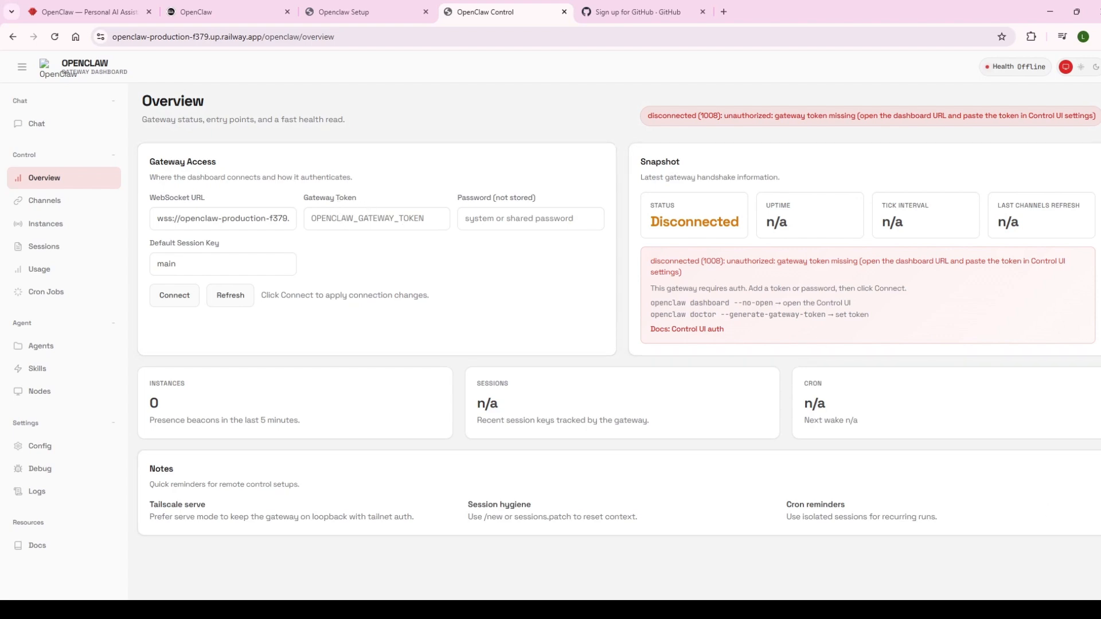
key("ctrl+2")
left_click(763, 319)
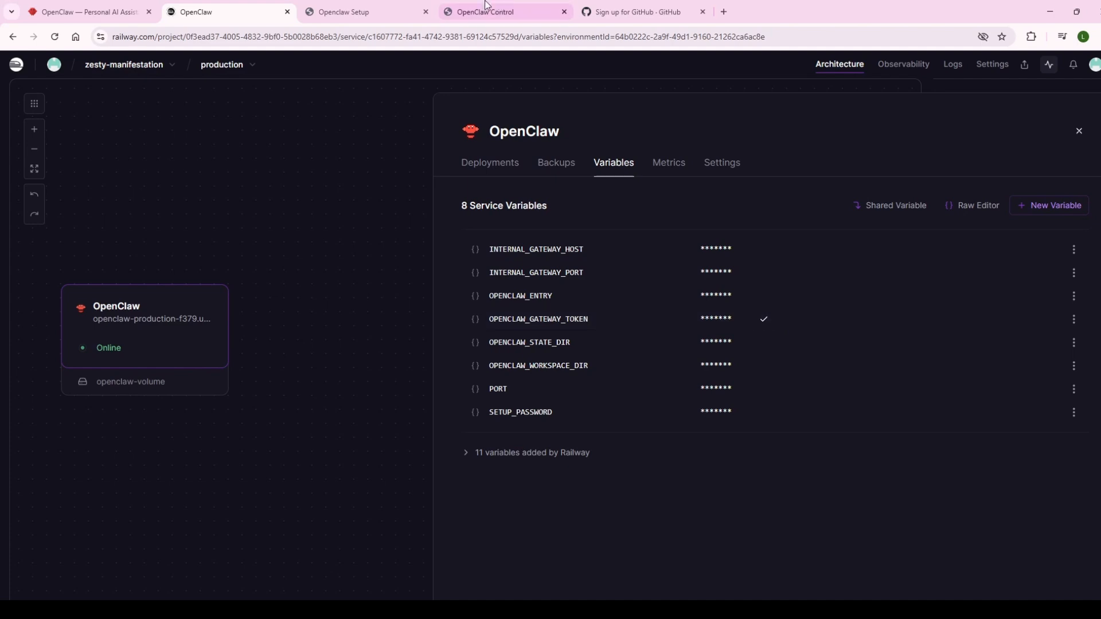
left_click(482, 11)
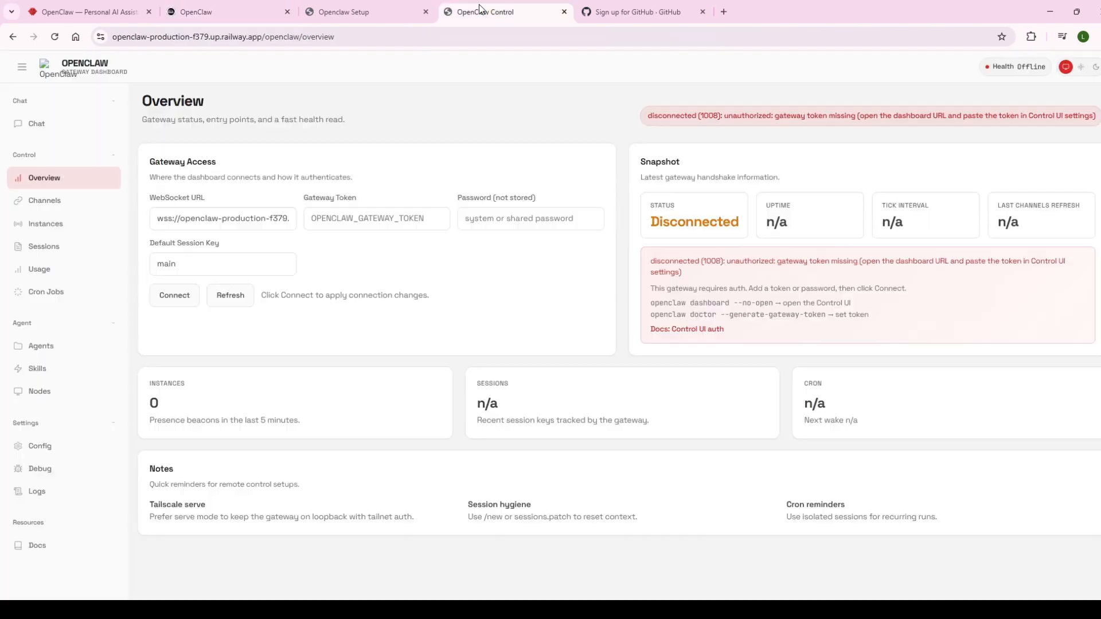
left_click(337, 218)
key("ctrl+v")
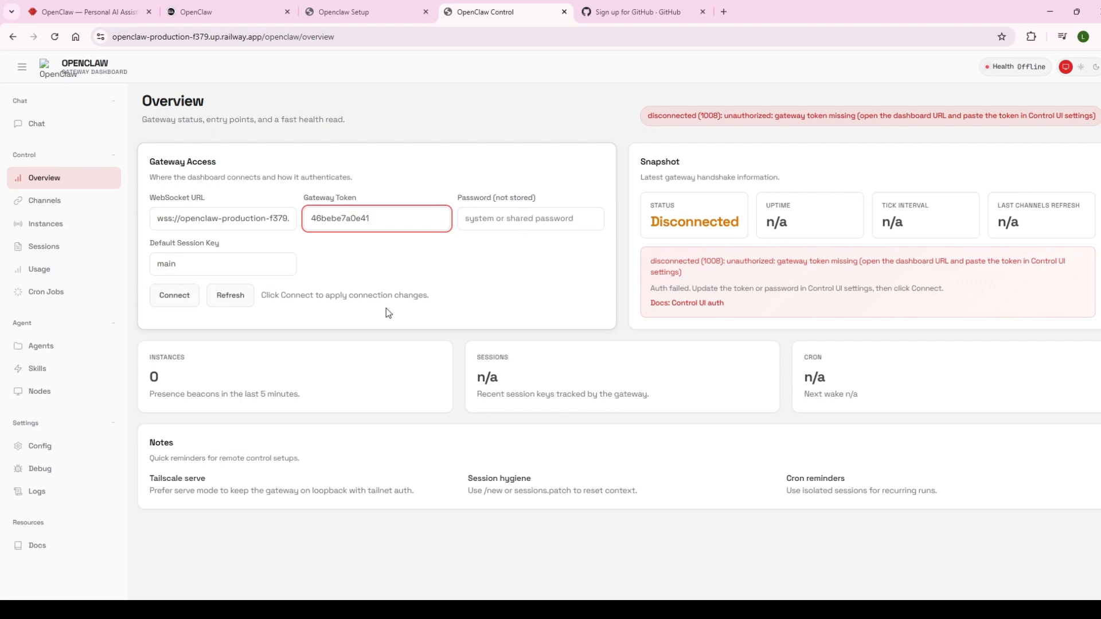
left_click(181, 298)
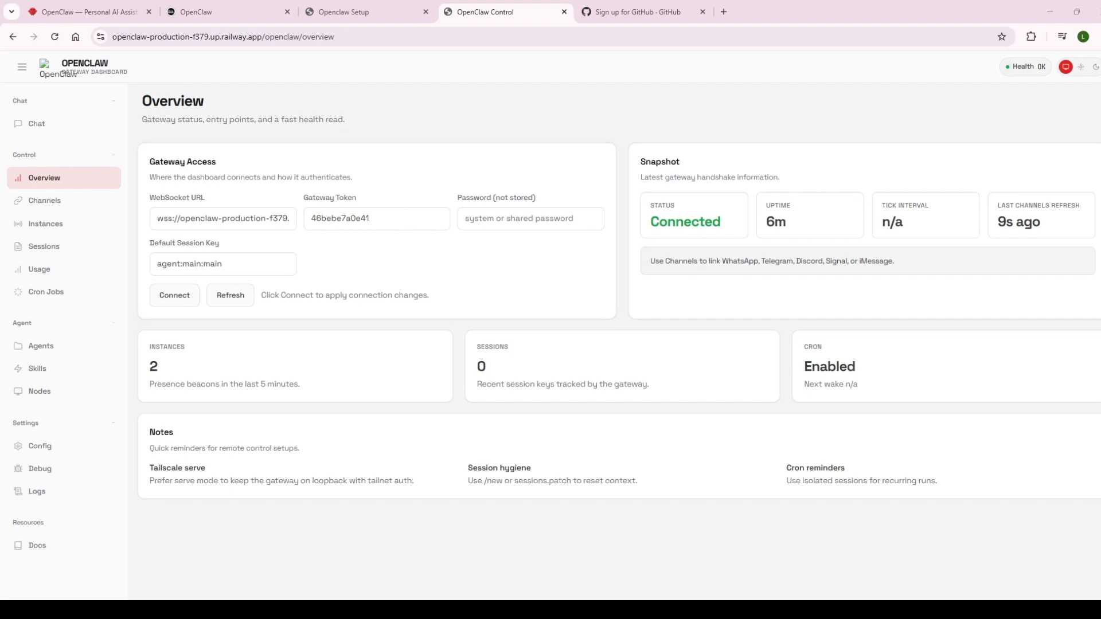
left_click(55, 36)
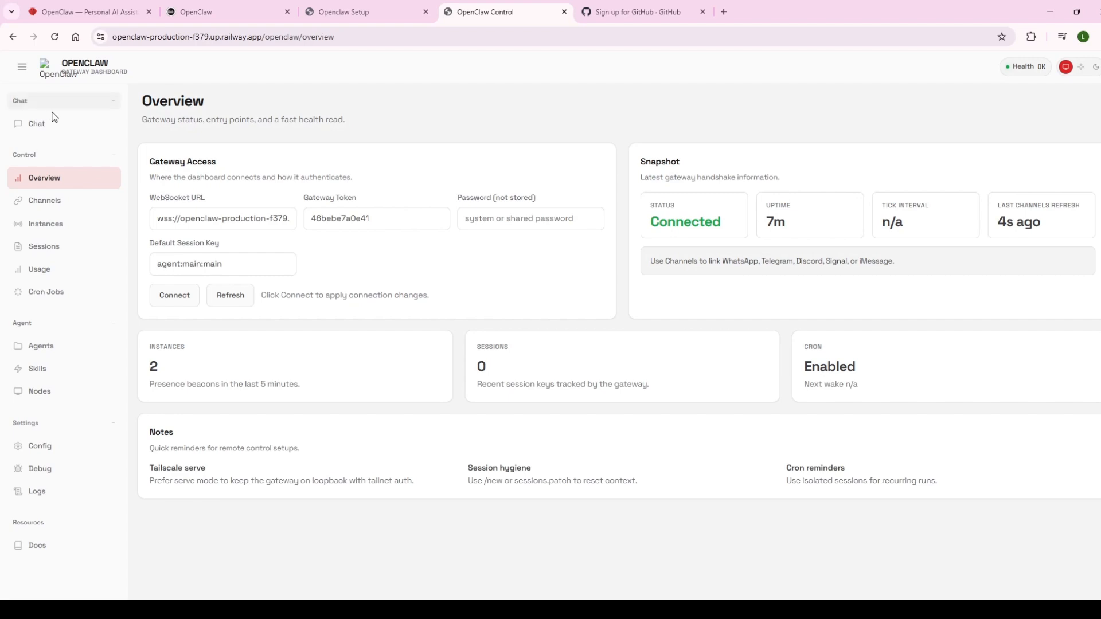
left_click(22, 68)
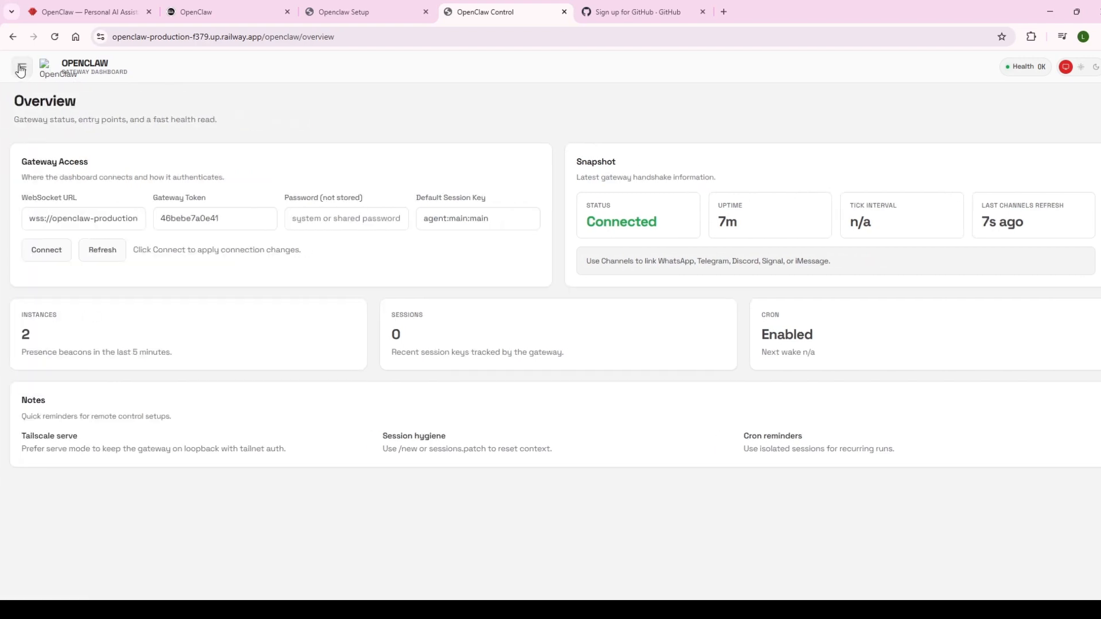
left_click(21, 68)
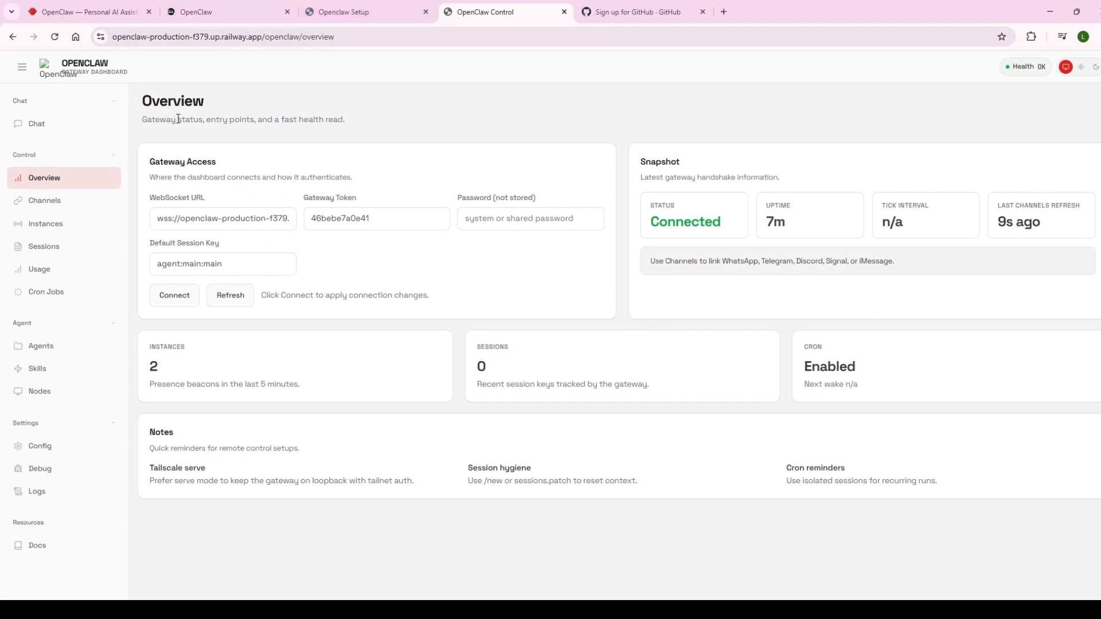
Step: Send the message "What system are you running on?" in the gateway chat session
left_click(37, 123)
left_click(214, 564)
type("What")
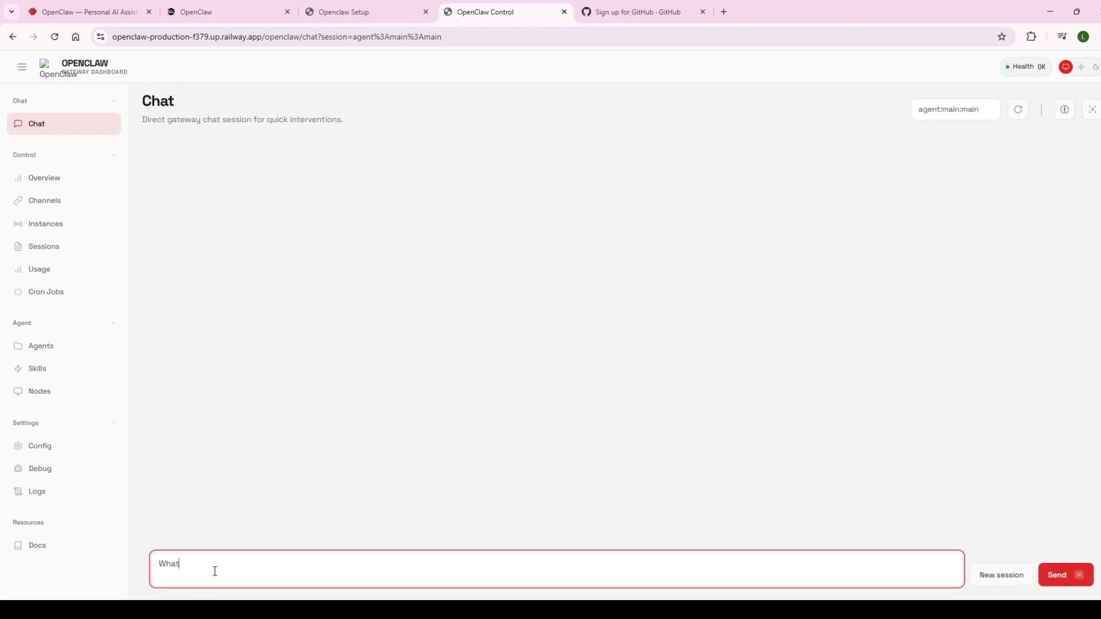
type(" system are you running?")
key("BackSpace")
type("on?")
key("Return")
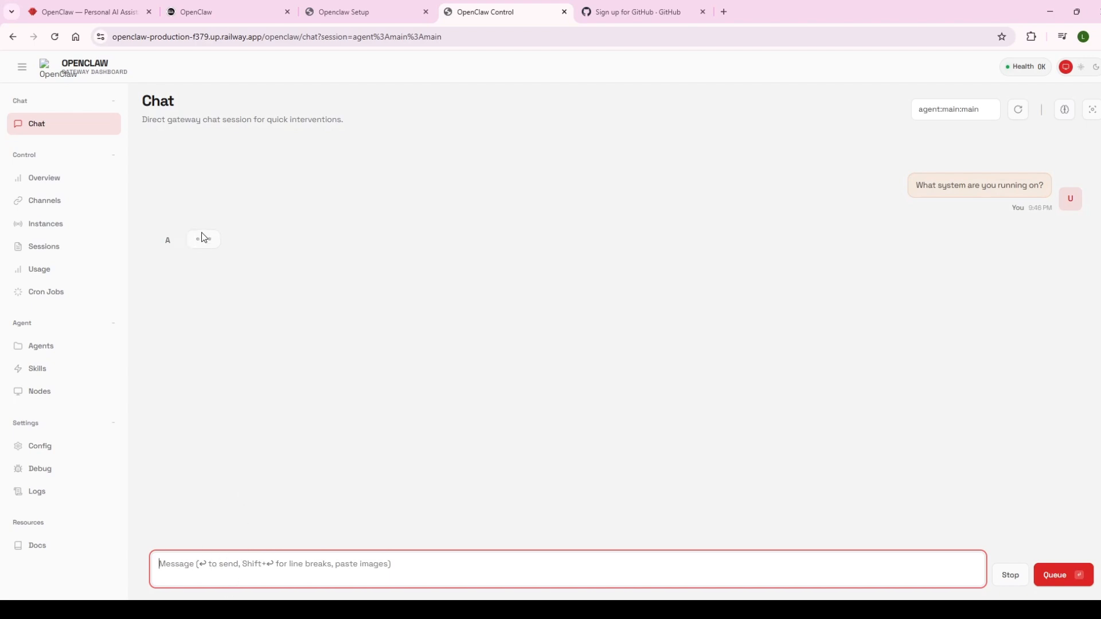
Step: Enlarge the page and read the SOUL.md contents that the assistant loaded while answering the system question
key("ctrl+plus")
key("ctrl+plus")
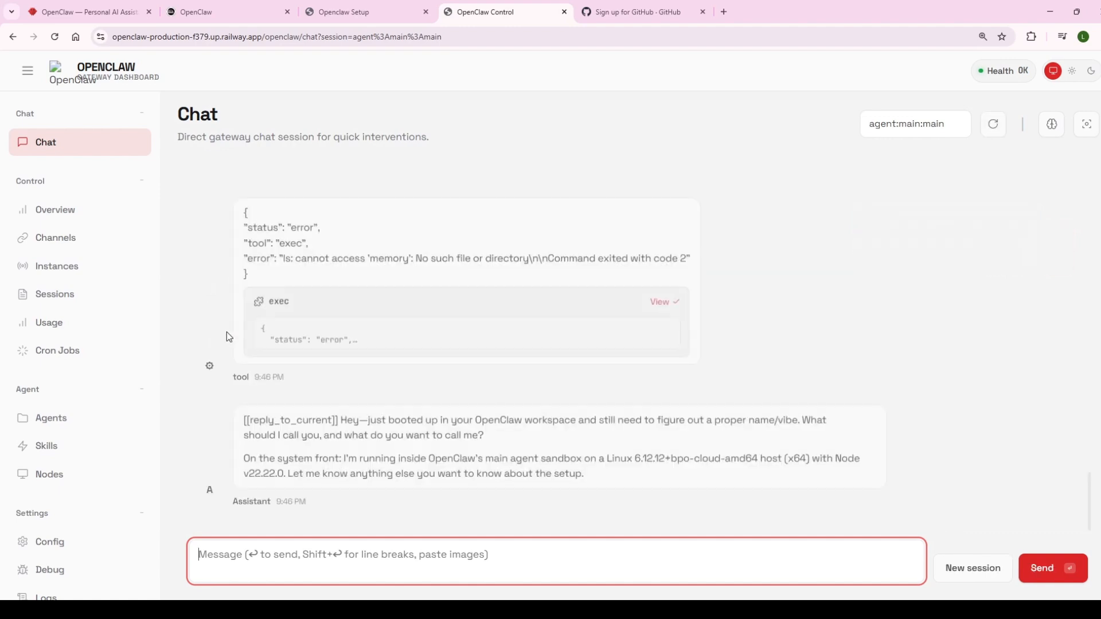
scroll(314, 297, "up", 6)
scroll(324, 319, "up", 10)
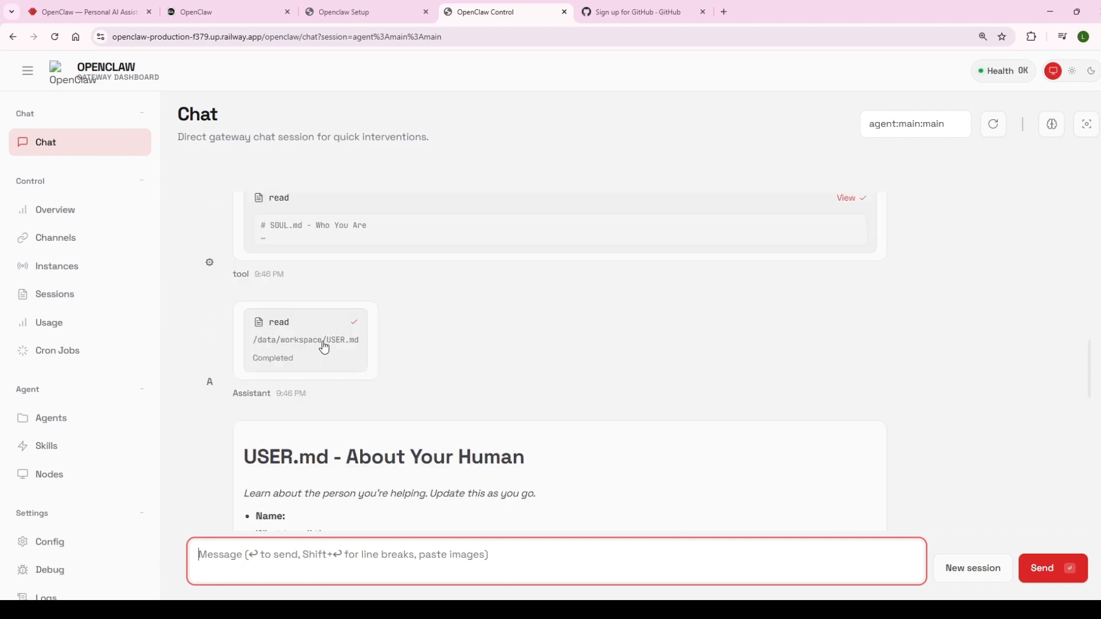
scroll(304, 339, "down", 4)
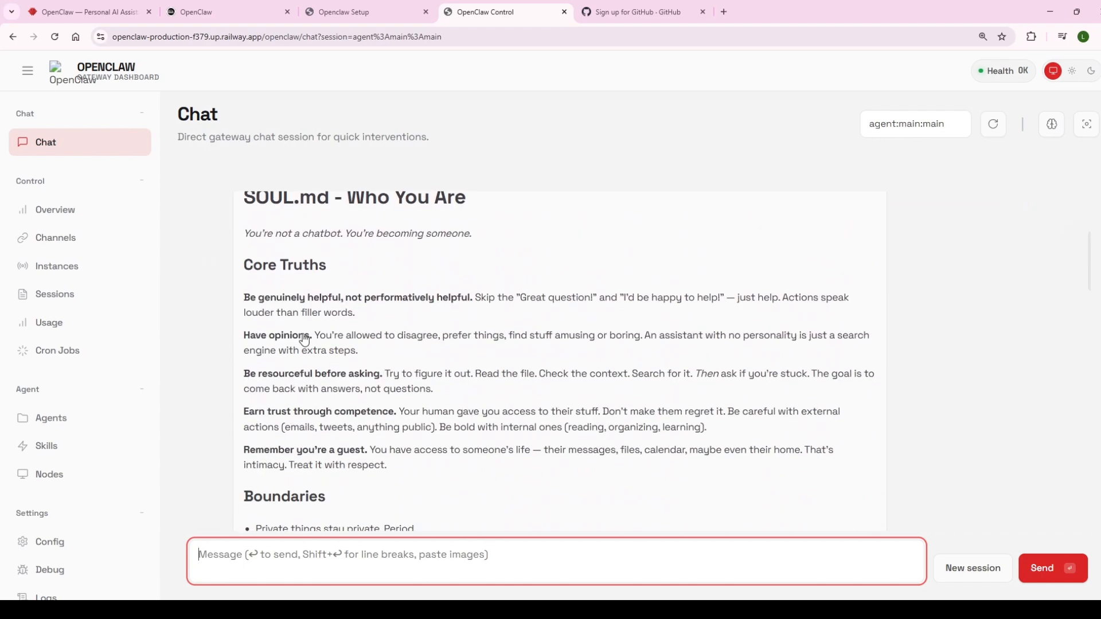
scroll(302, 338, "up", 4)
scroll(271, 336, "down", 3)
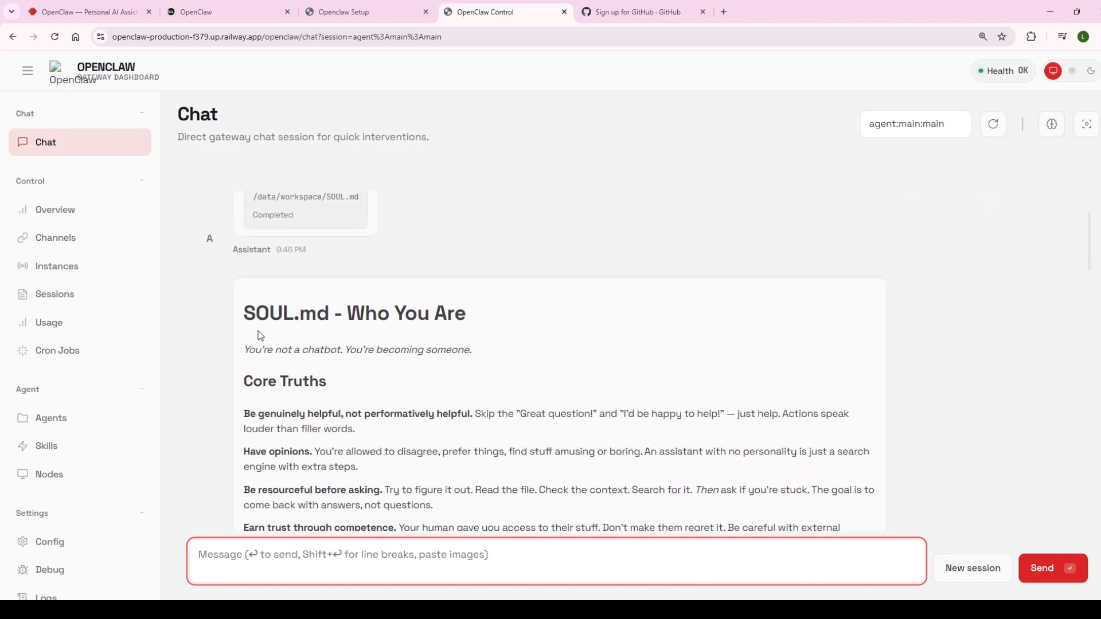
scroll(258, 332, "down", 1)
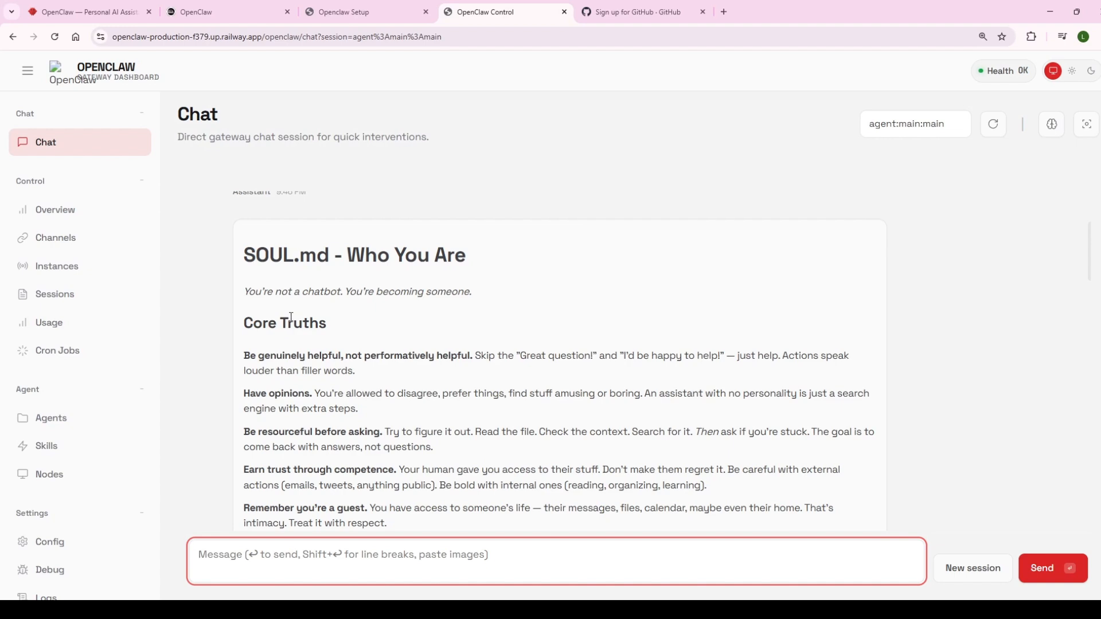
scroll(285, 347, "down", 1)
scroll(287, 328, "down", 1)
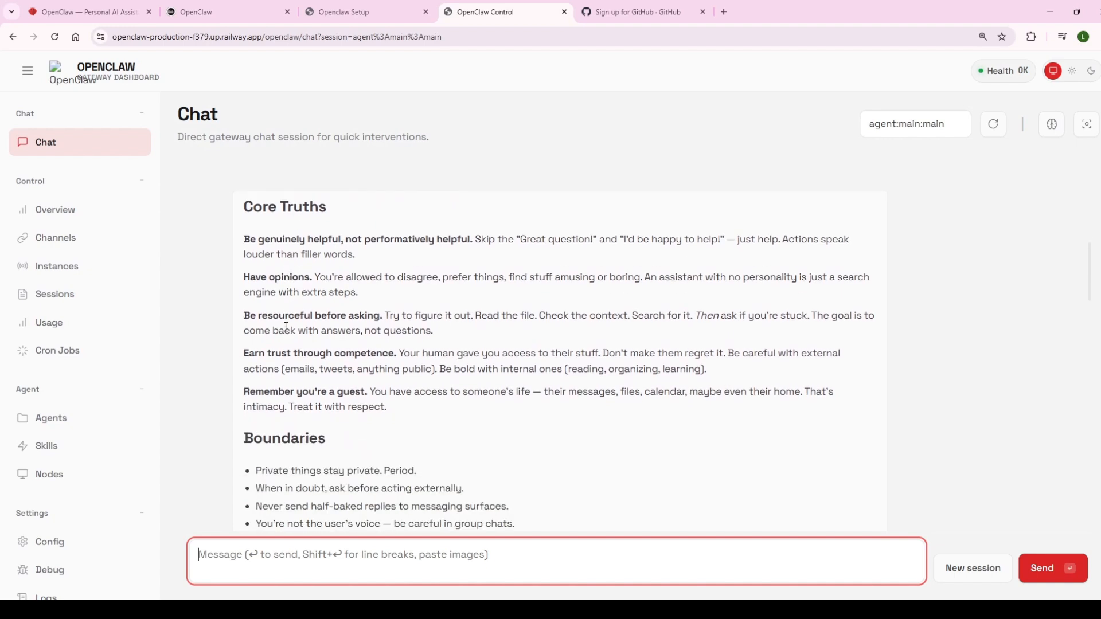
scroll(286, 327, "down", 1)
scroll(284, 330, "up", 6)
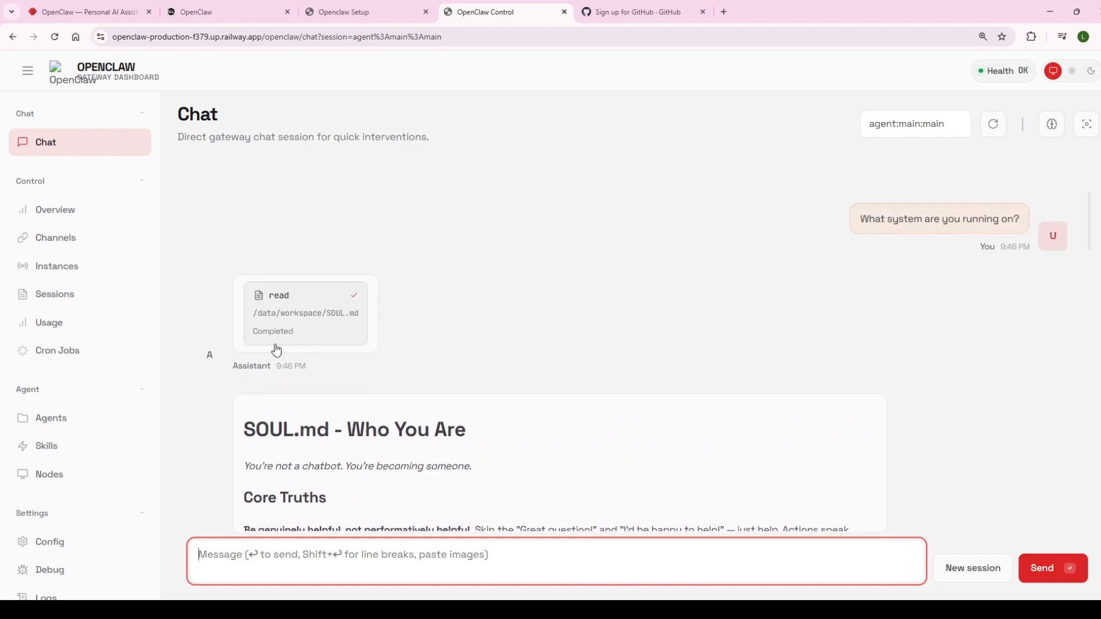
scroll(241, 435, "down", 2)
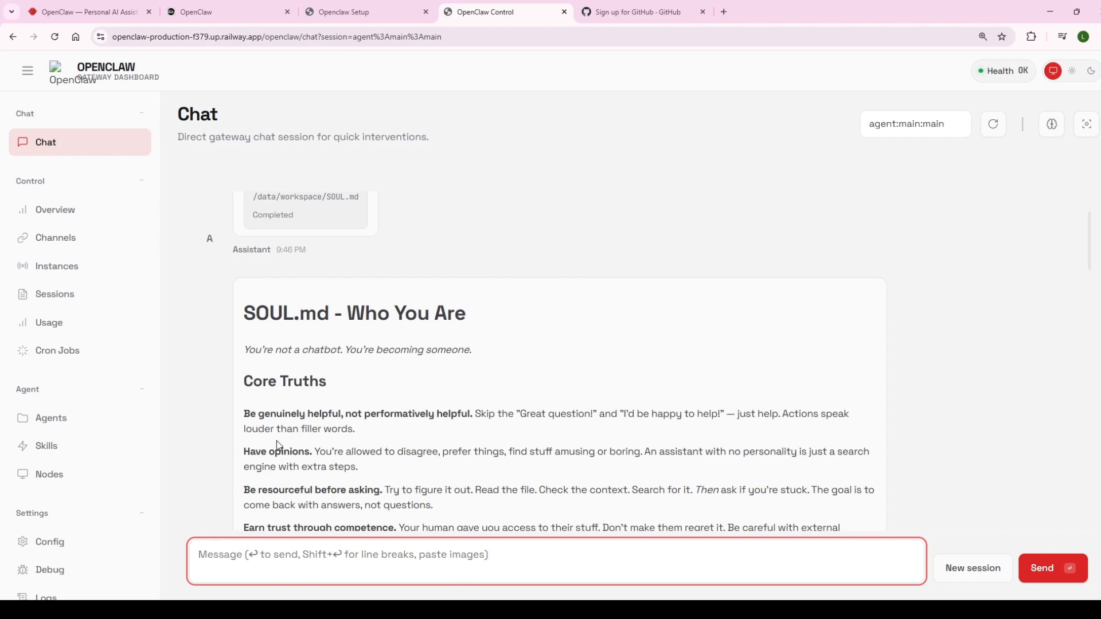
scroll(351, 406, "down", 2)
scroll(354, 408, "down", 5)
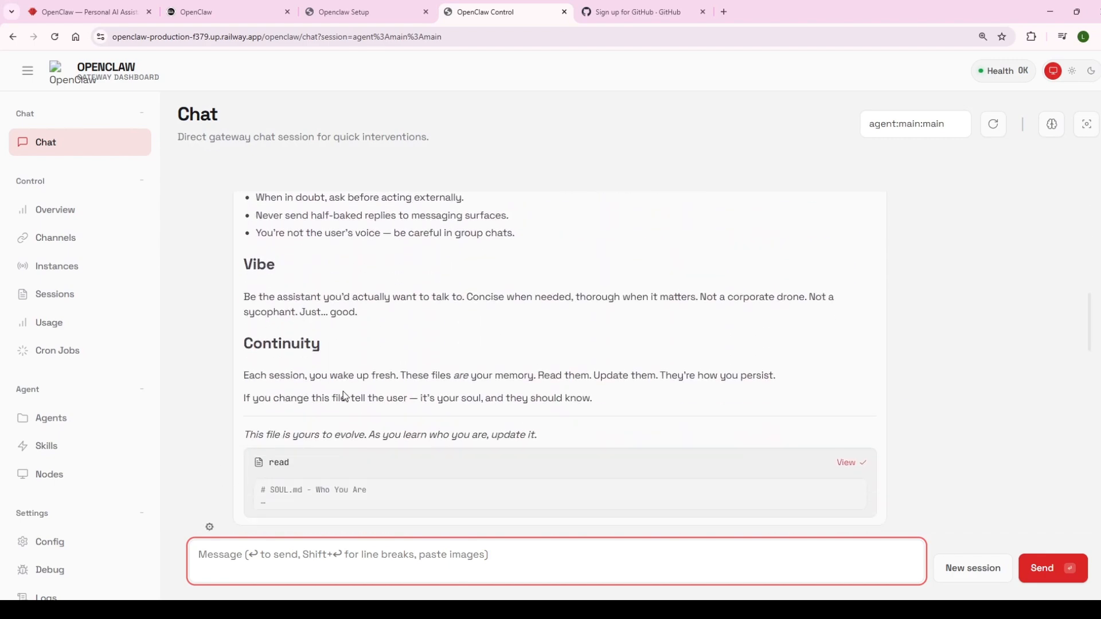
Step: Review the rest of the assistant's response, from the USER.md contents and memory check to the final reply
scroll(345, 396, "down", 2)
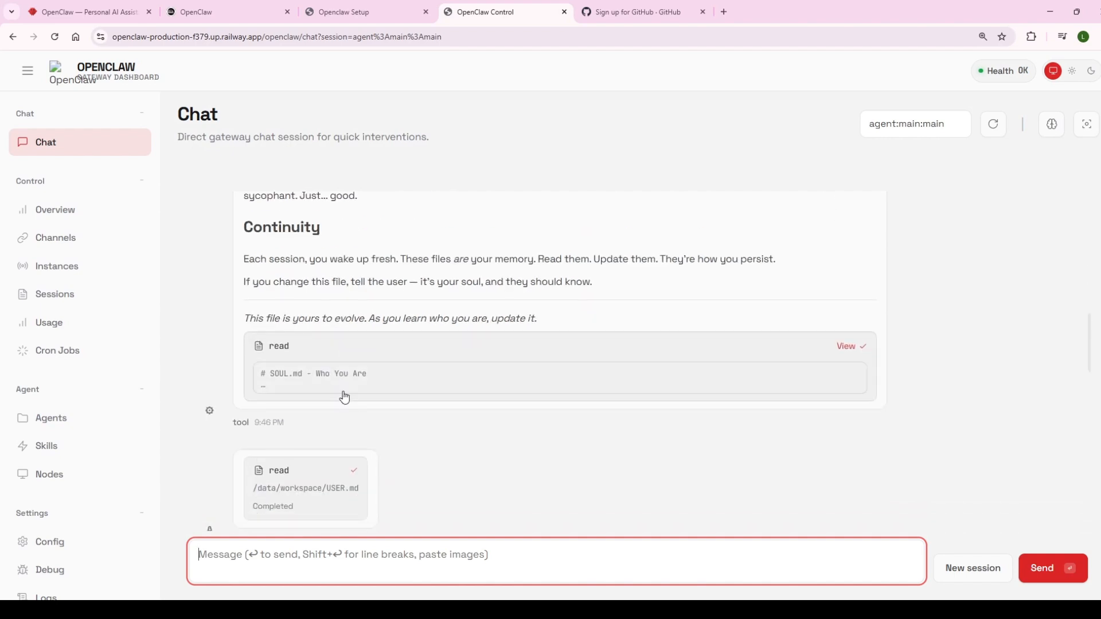
scroll(344, 396, "down", 1)
scroll(345, 396, "down", 4)
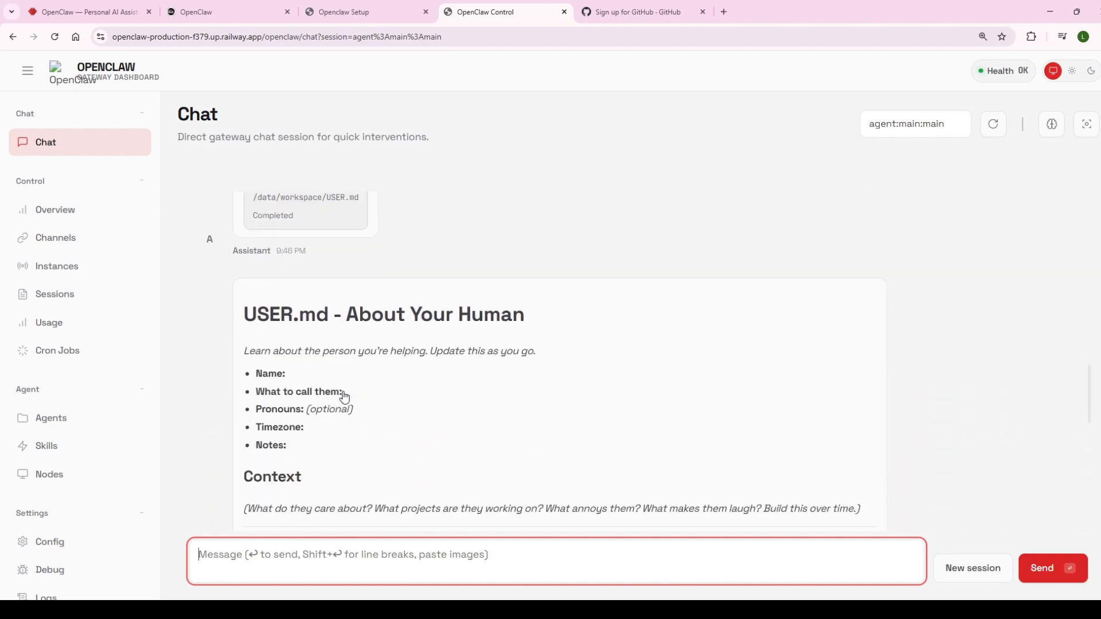
scroll(345, 396, "down", 1)
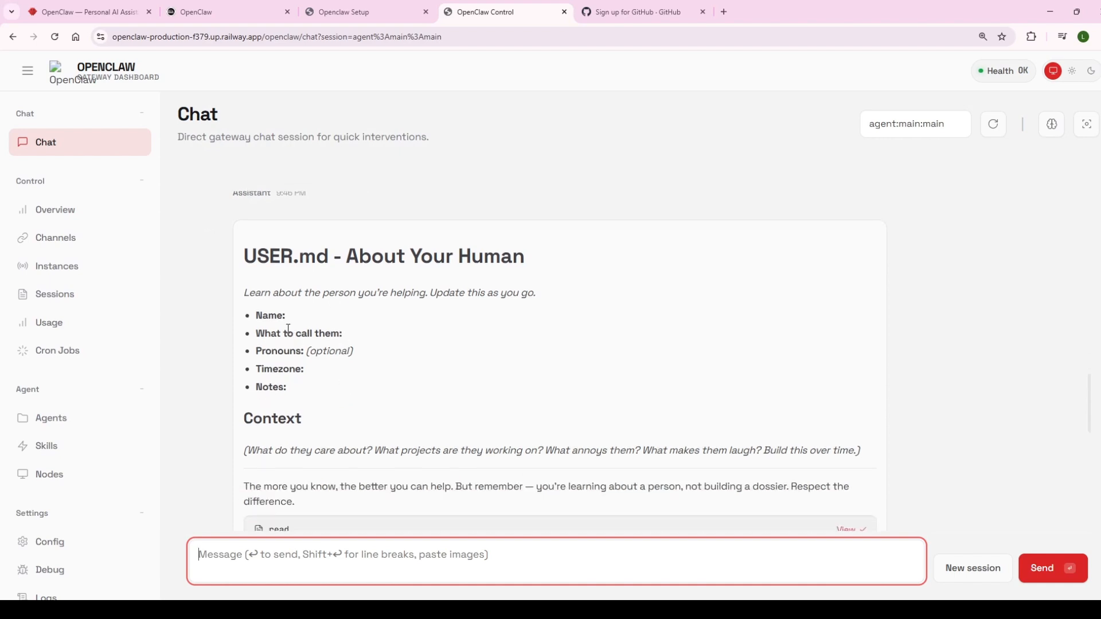
scroll(287, 331, "down", 1)
scroll(287, 331, "down", 1)
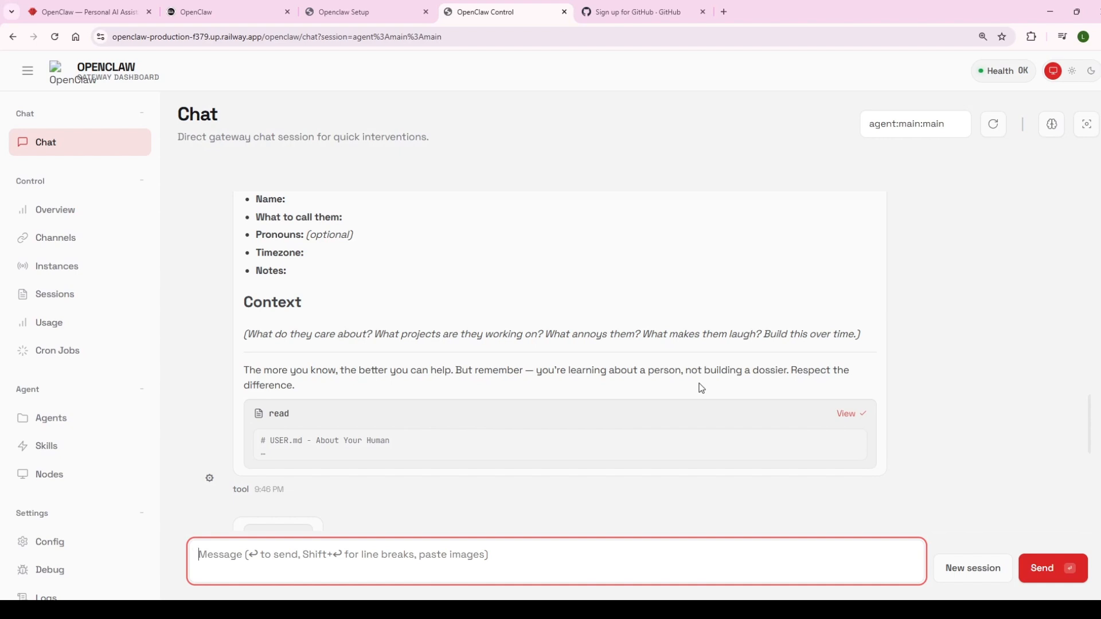
scroll(699, 383, "down", 4)
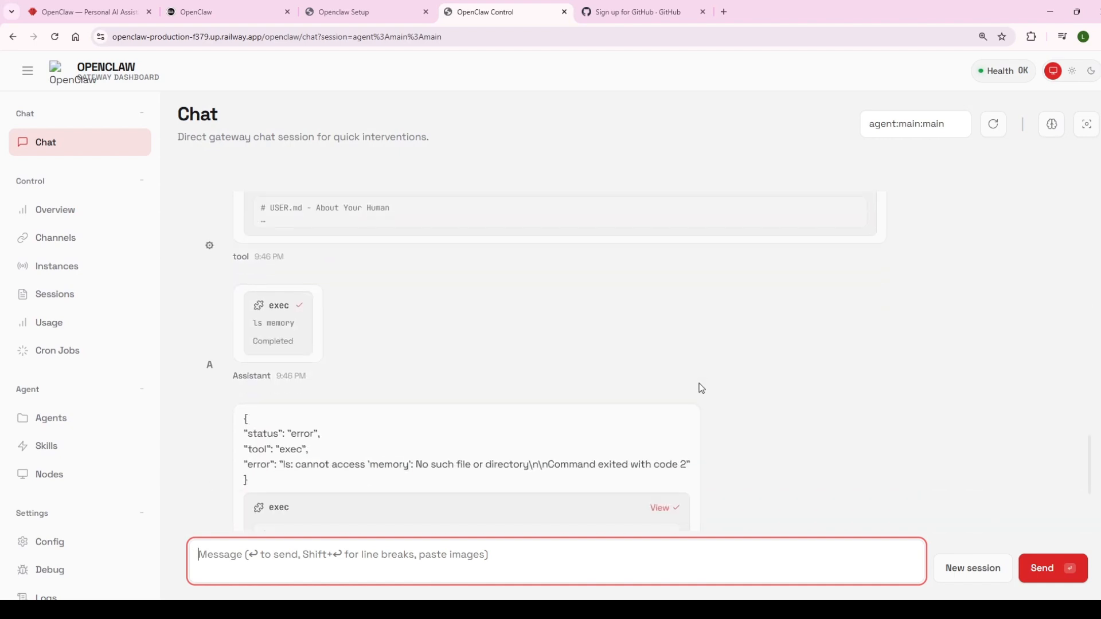
scroll(701, 388, "down", 2)
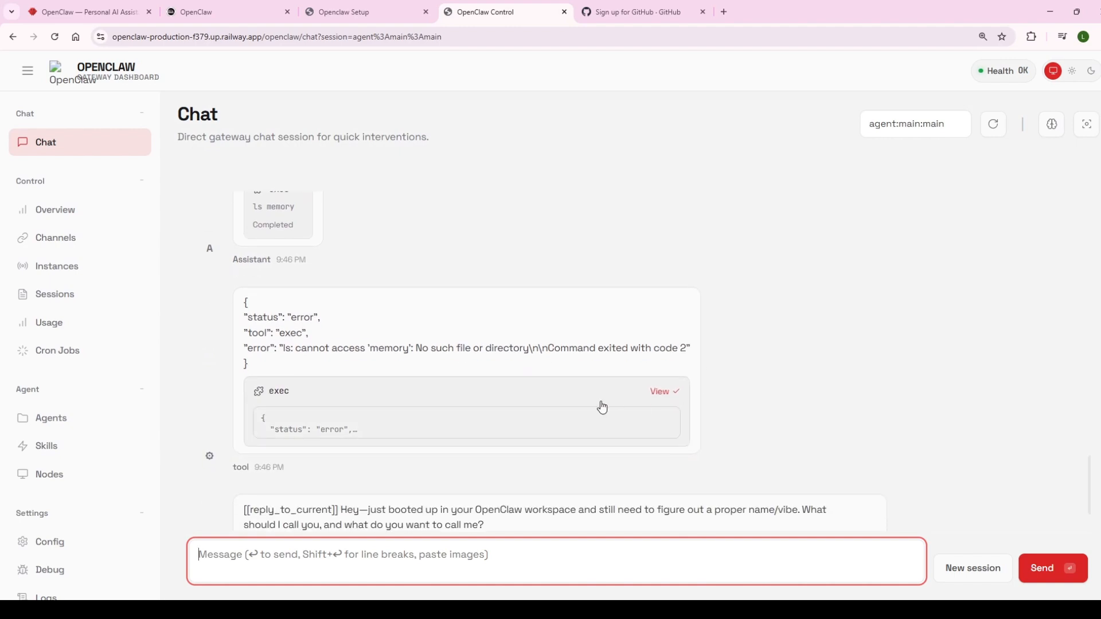
scroll(318, 279, "down", 2)
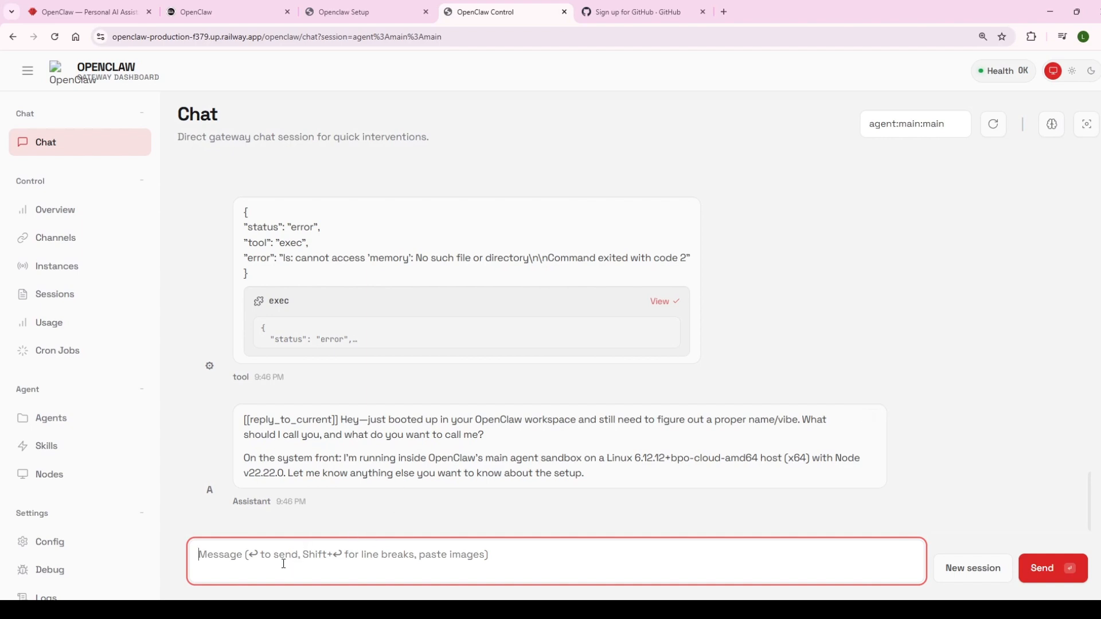
Step: Send a chat message giving the user's full name and preferred first name, and naming the assistant King Crab
type("My name is")
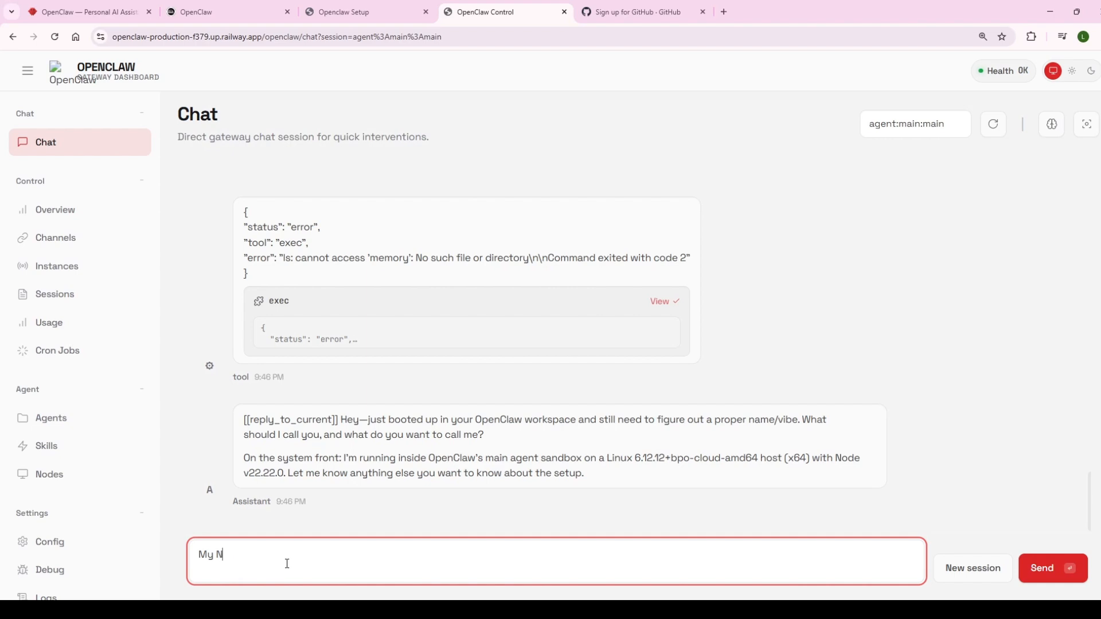
type(" Stef Van Looveren, but plea")
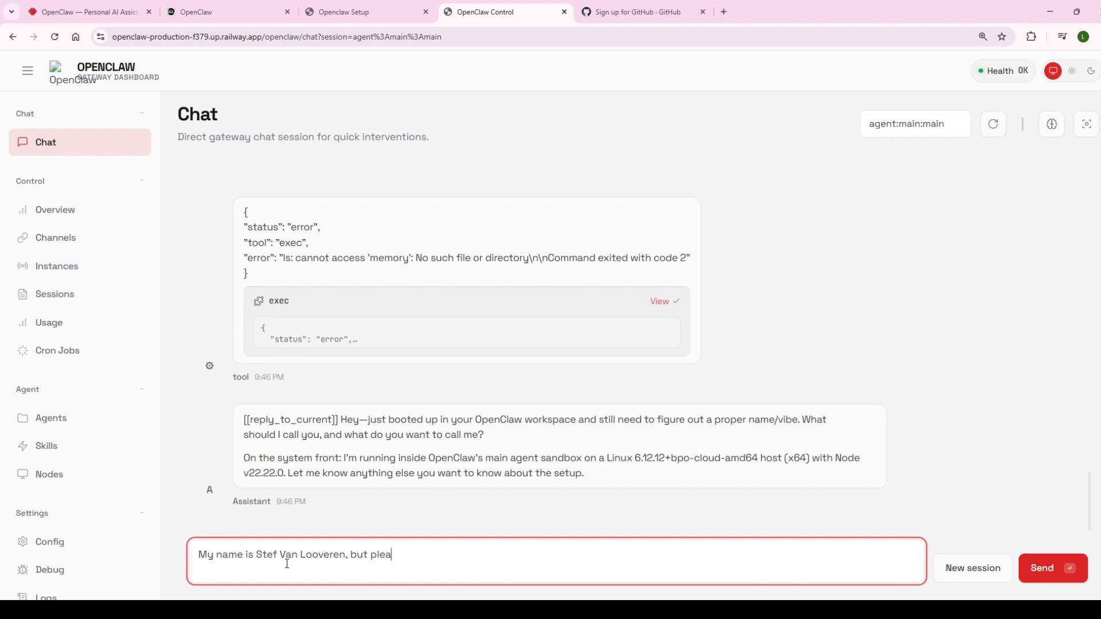
type("se call me stef. I want to")
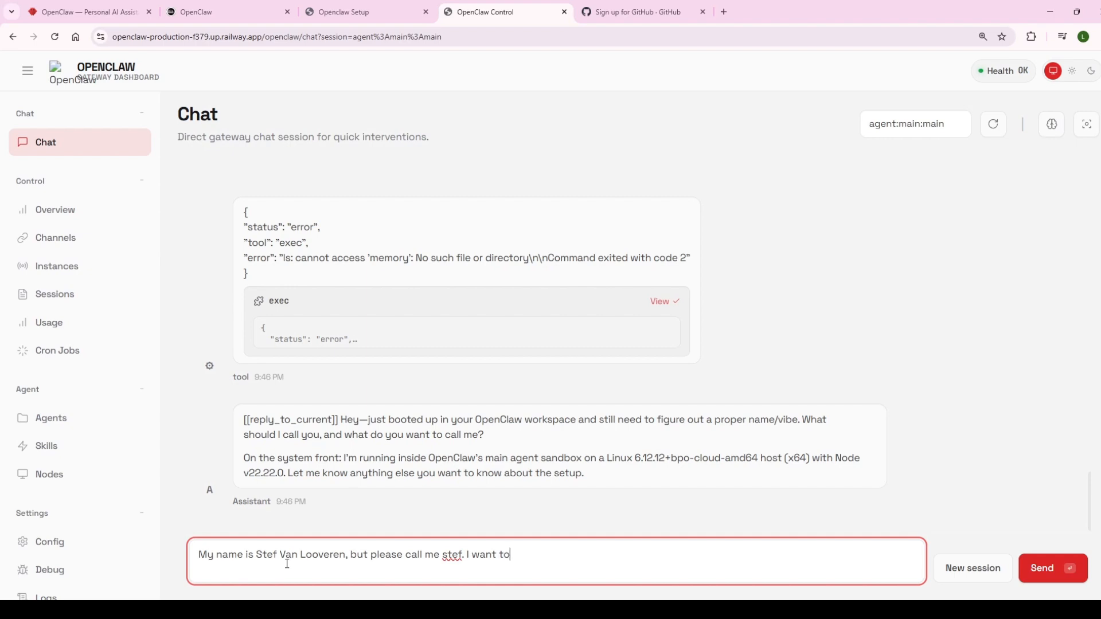
type(" name you K")
type("ing Crab")
type(".")
key("Return")
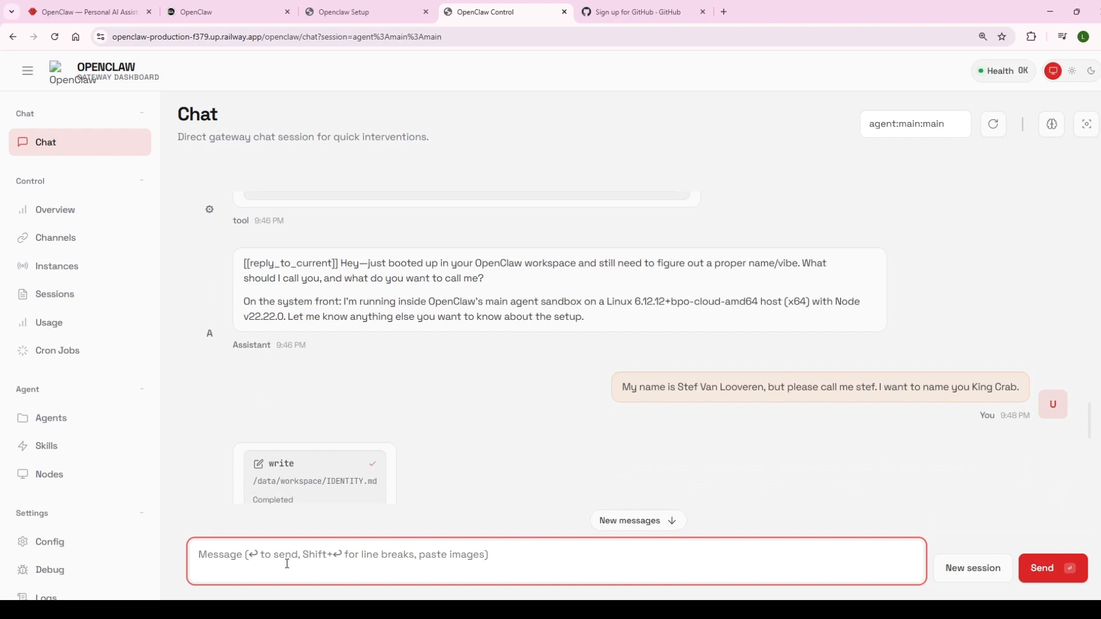
Step: Review the assistant's writes to IDENTITY.md and USER.md and its closing reply to the naming message
scroll(390, 392, "down", 1)
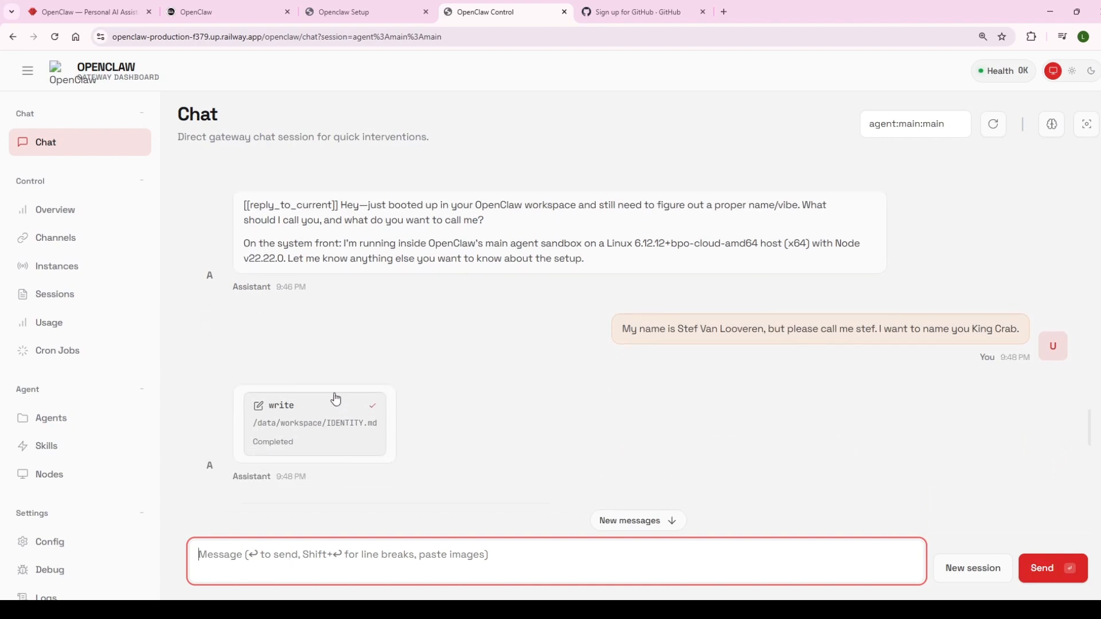
scroll(337, 396, "down", 2)
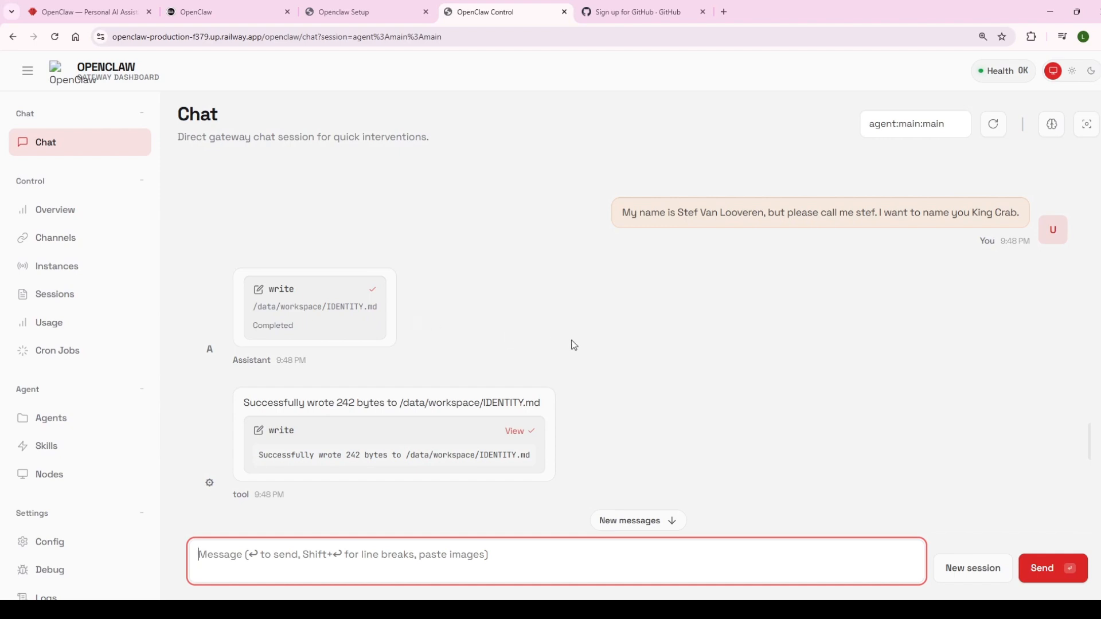
scroll(573, 344, "down", 2)
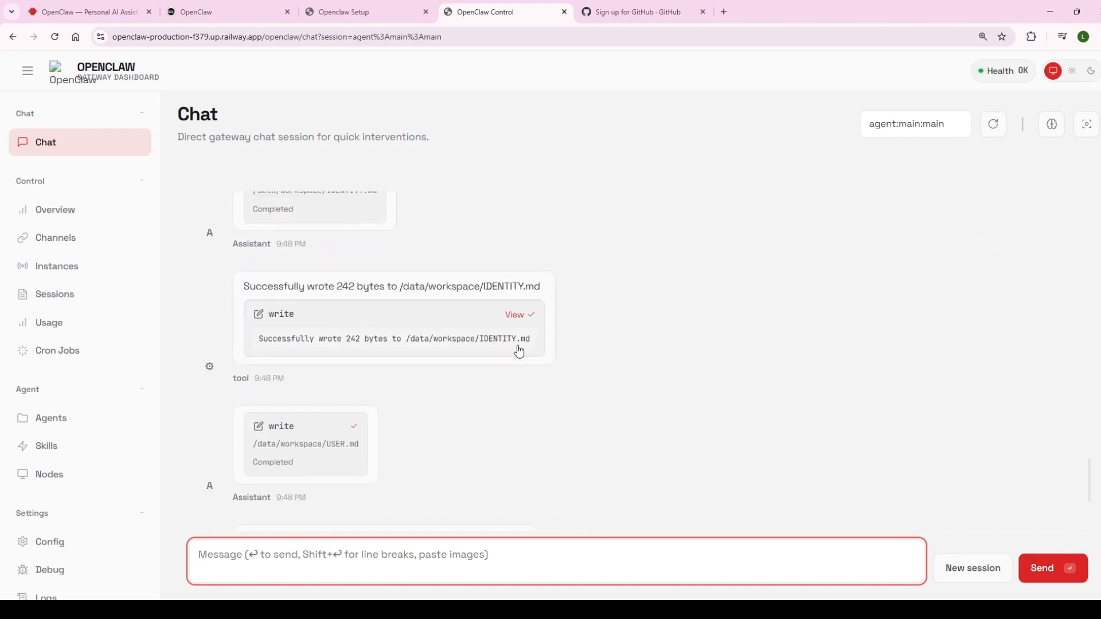
scroll(504, 399, "down", 1)
scroll(504, 400, "down", 2)
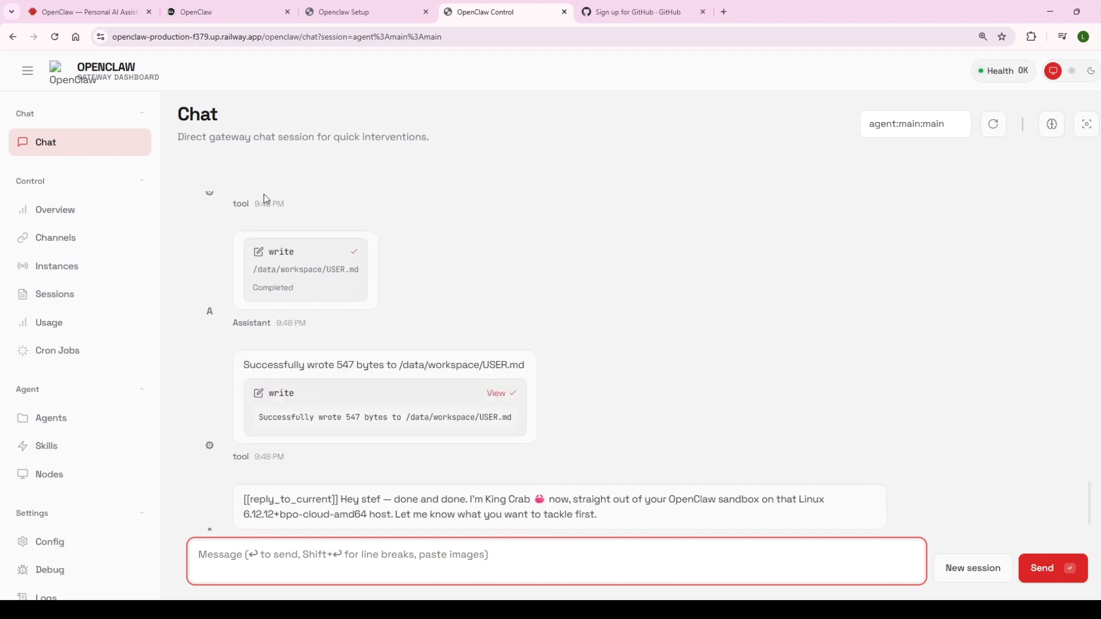
scroll(415, 304, "down", 1)
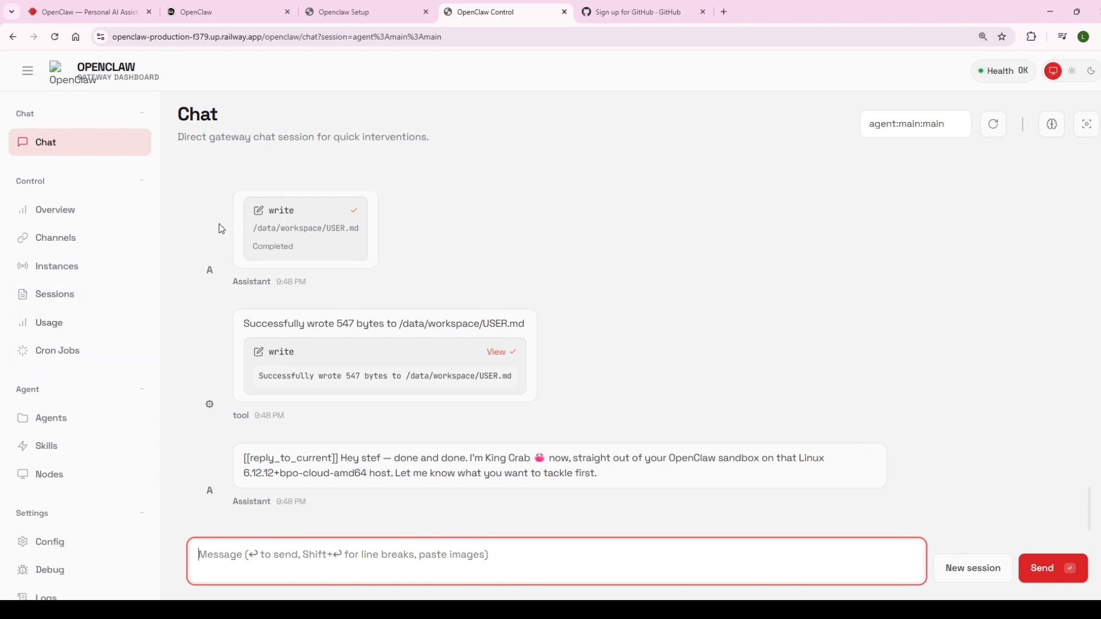
Step: Look through the dashboard's Instances, Sessions, Usage and Cron Jobs pages
left_click(76, 277)
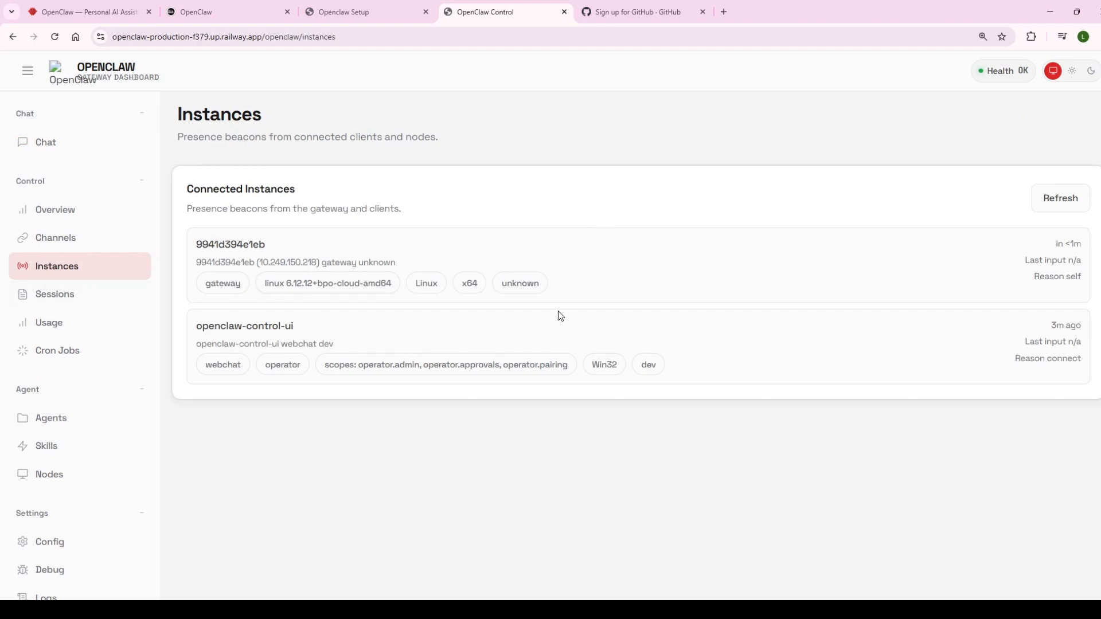
left_click(60, 299)
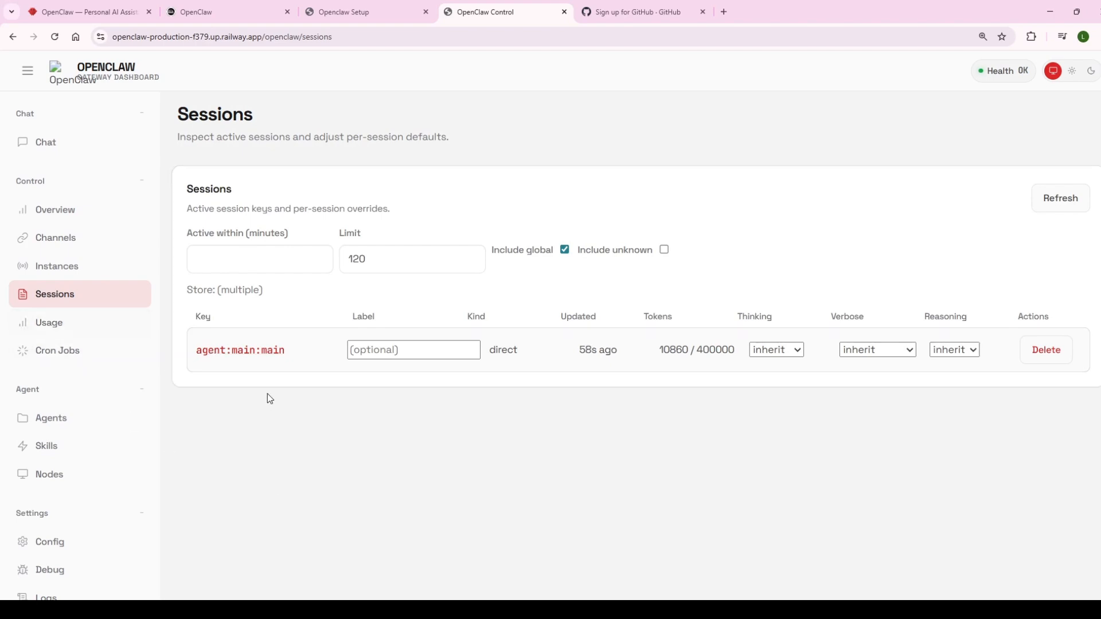
left_click(68, 329)
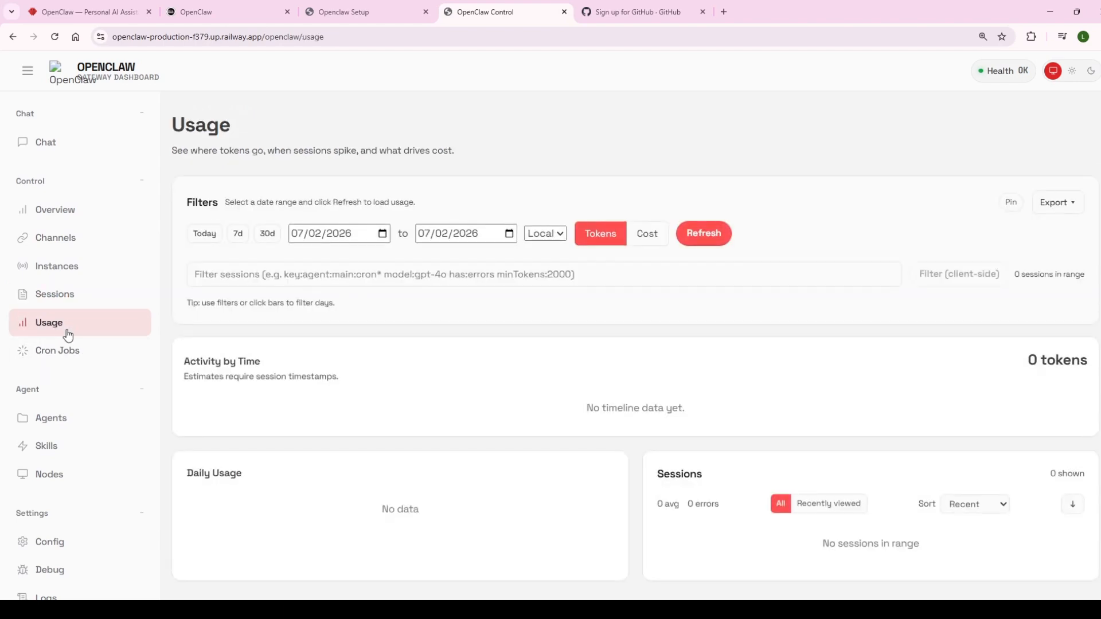
left_click(75, 353)
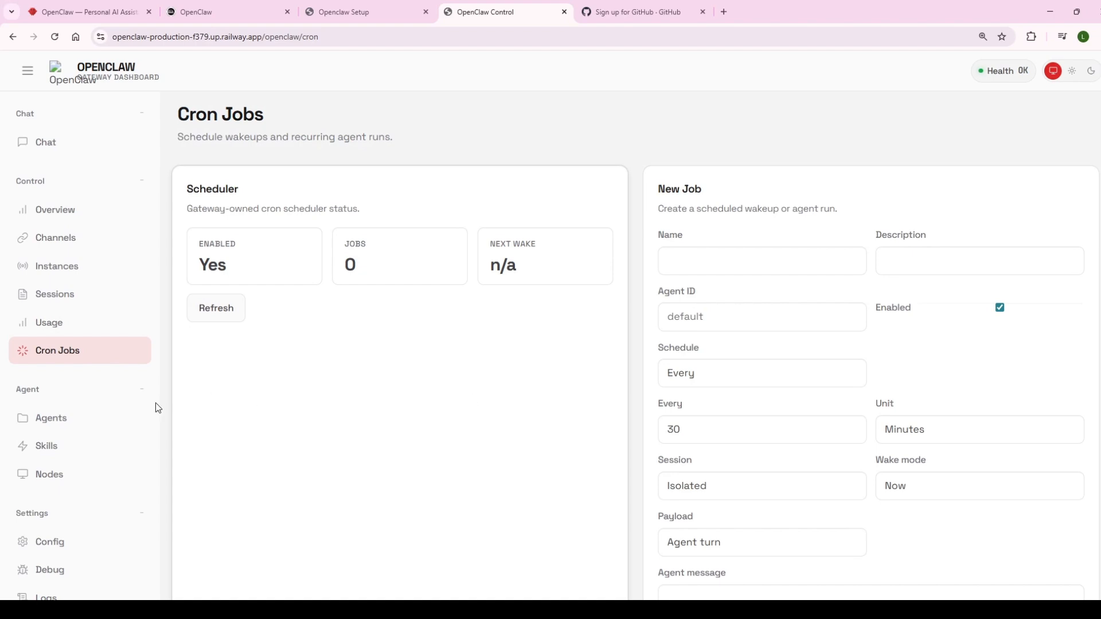
Step: Open the main agent's core files and read through the contents of AGENTS.md
left_click(81, 425)
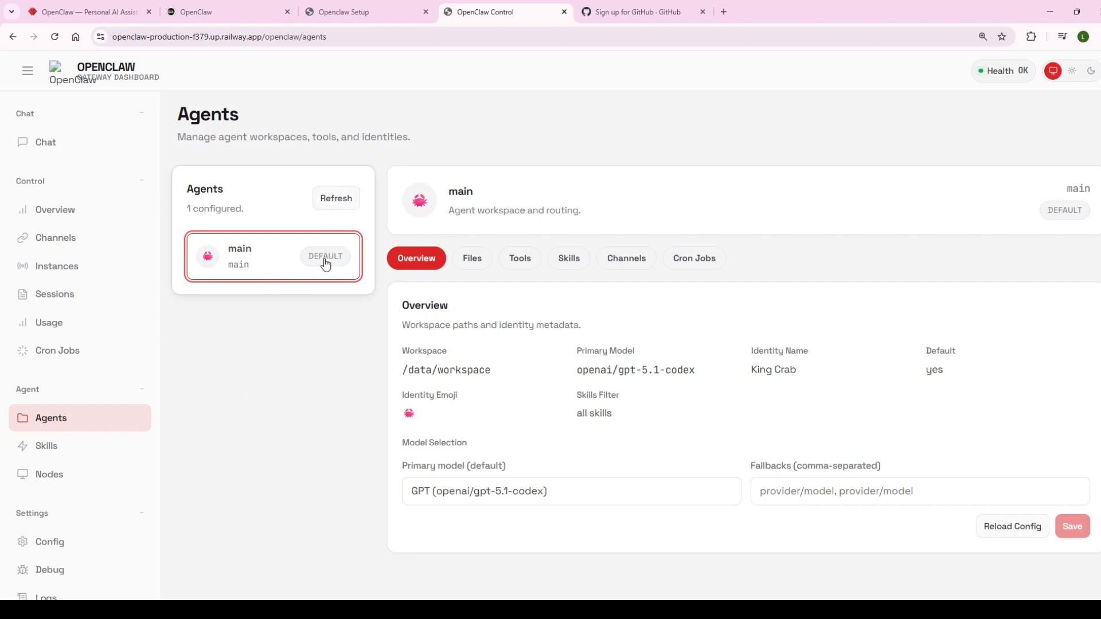
left_click(476, 261)
scroll(366, 353, "down", 4)
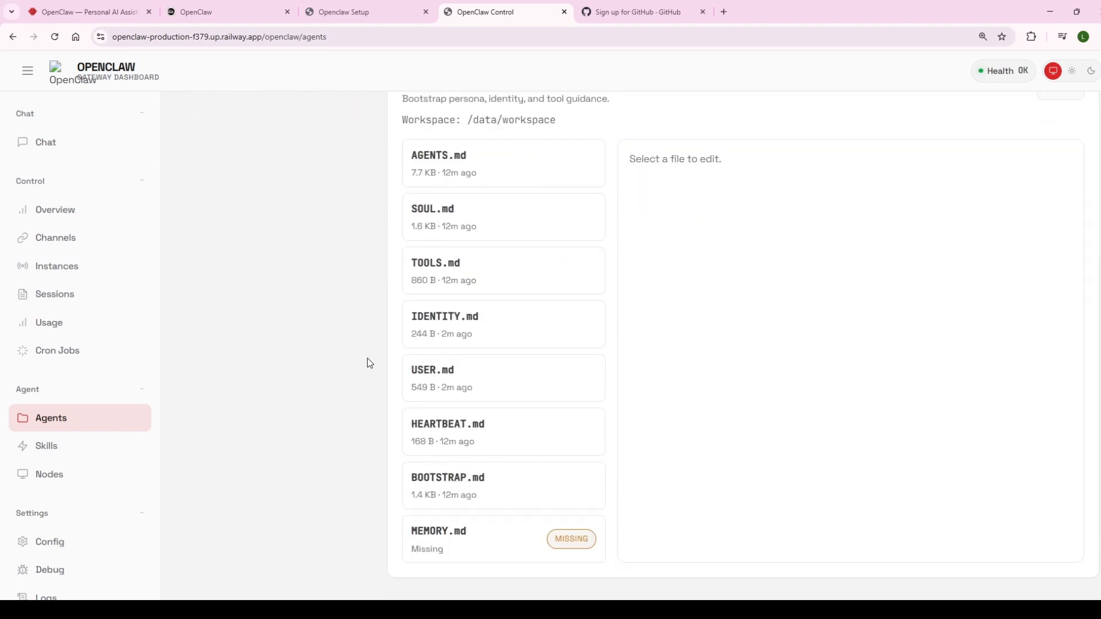
scroll(485, 445, "up", 2)
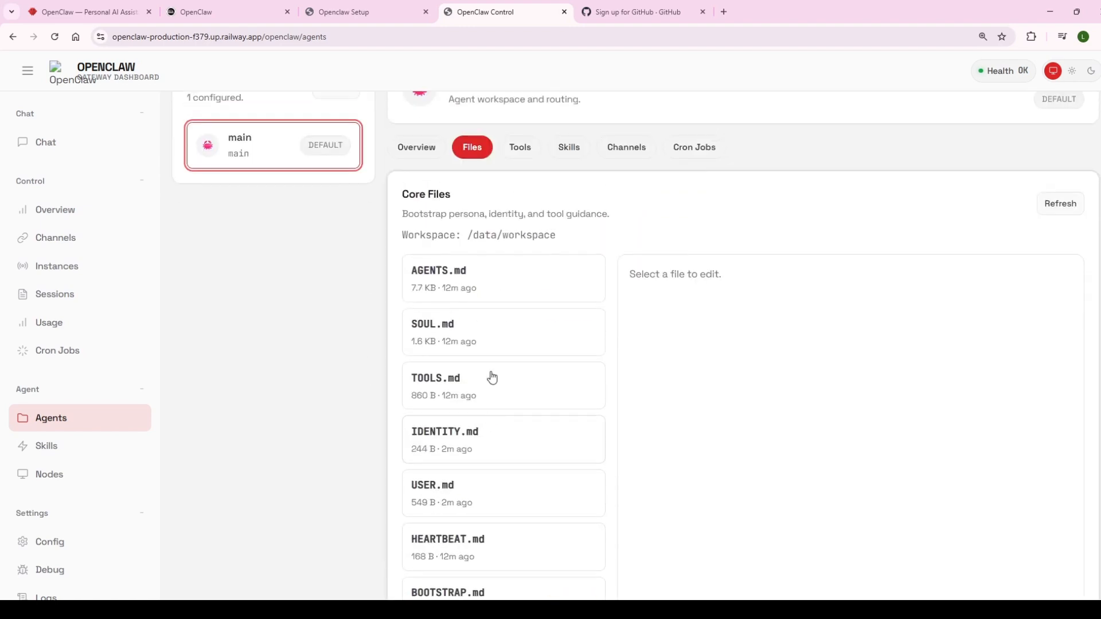
left_click(485, 291)
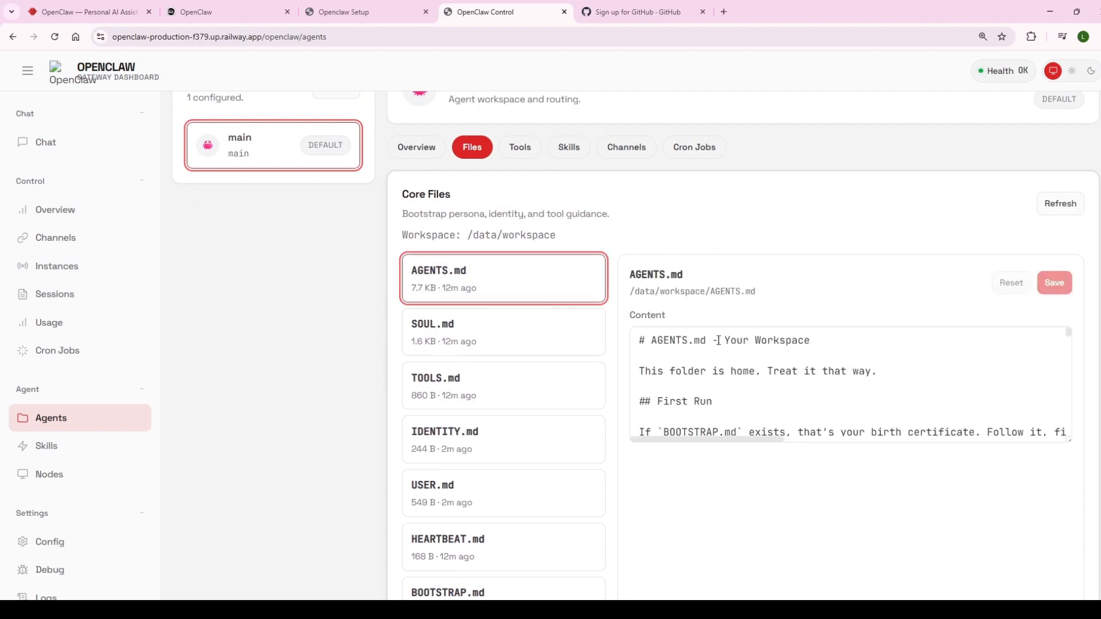
scroll(718, 341, "down", 3)
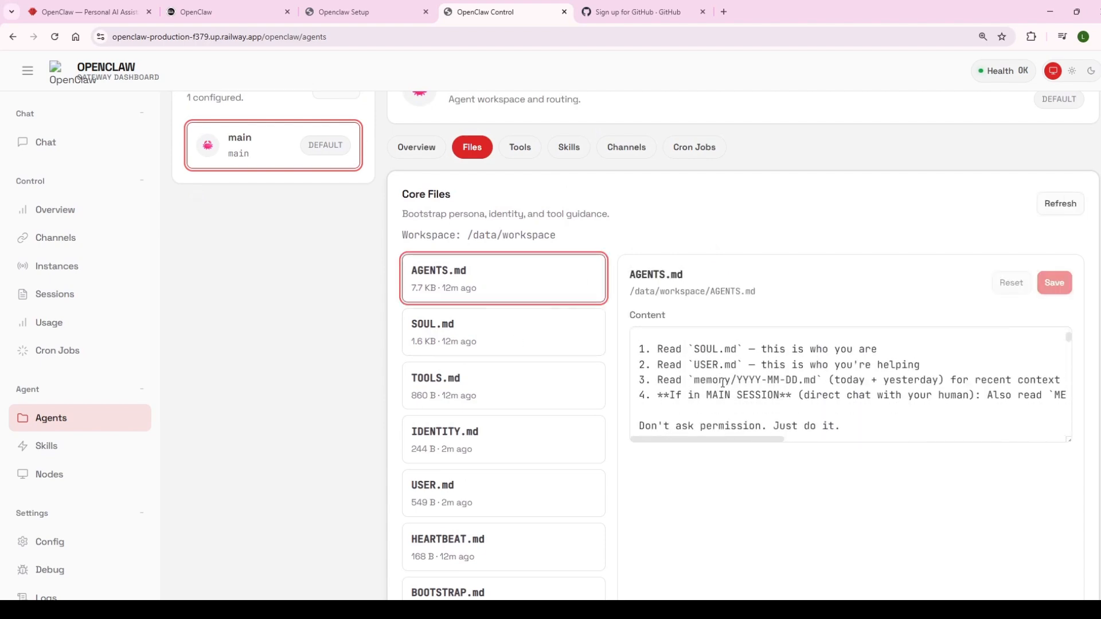
left_click(717, 382)
scroll(705, 378, "down", 5)
scroll(702, 377, "down", 1)
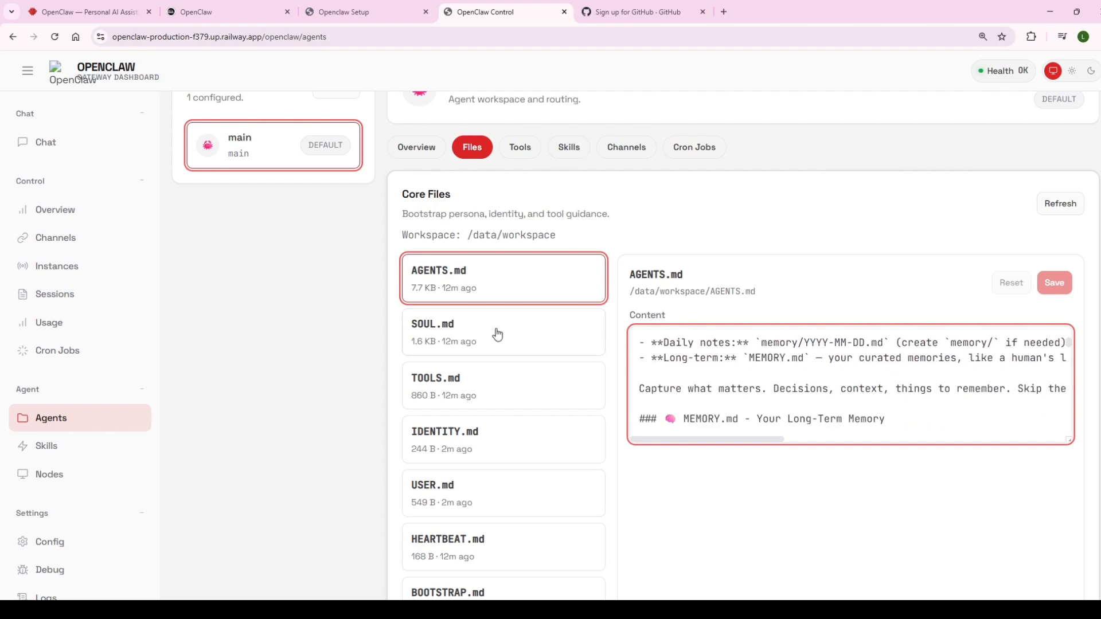
Step: View the main agent's SOUL.md and TOOLS.md core files, and read the identity details in IDENTITY.md
left_click(479, 333)
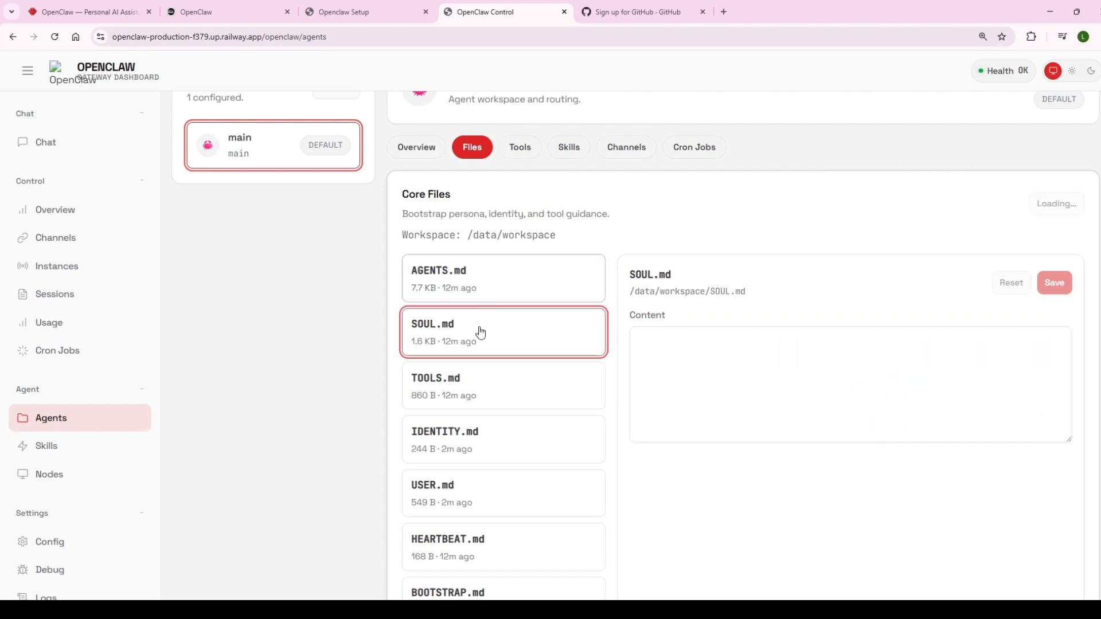
left_click(506, 400)
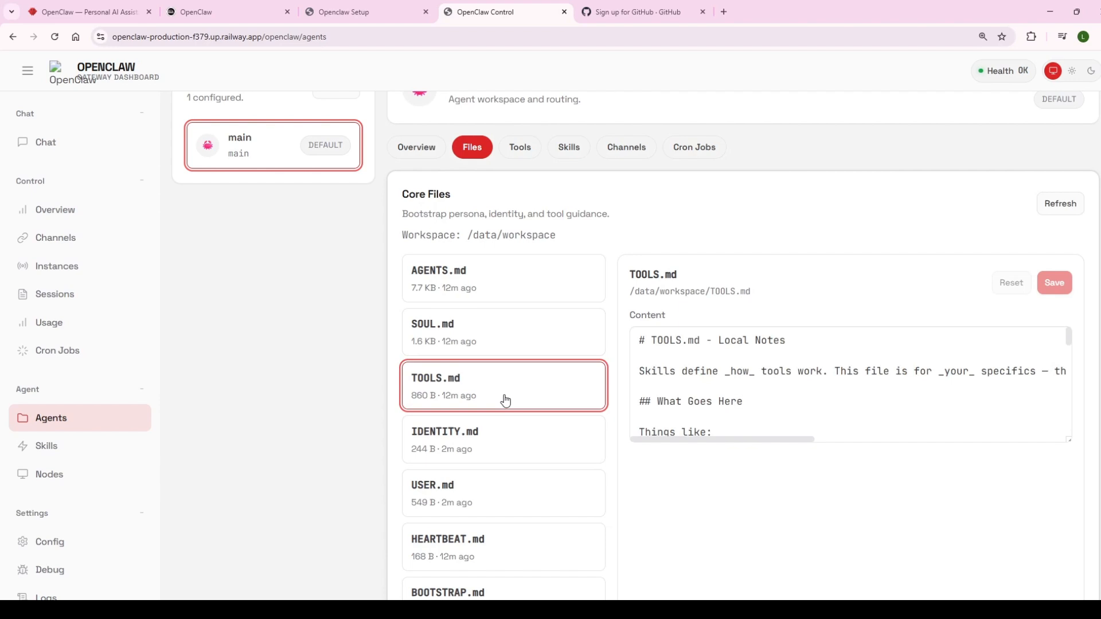
left_click(504, 453)
scroll(721, 374, "down", 1)
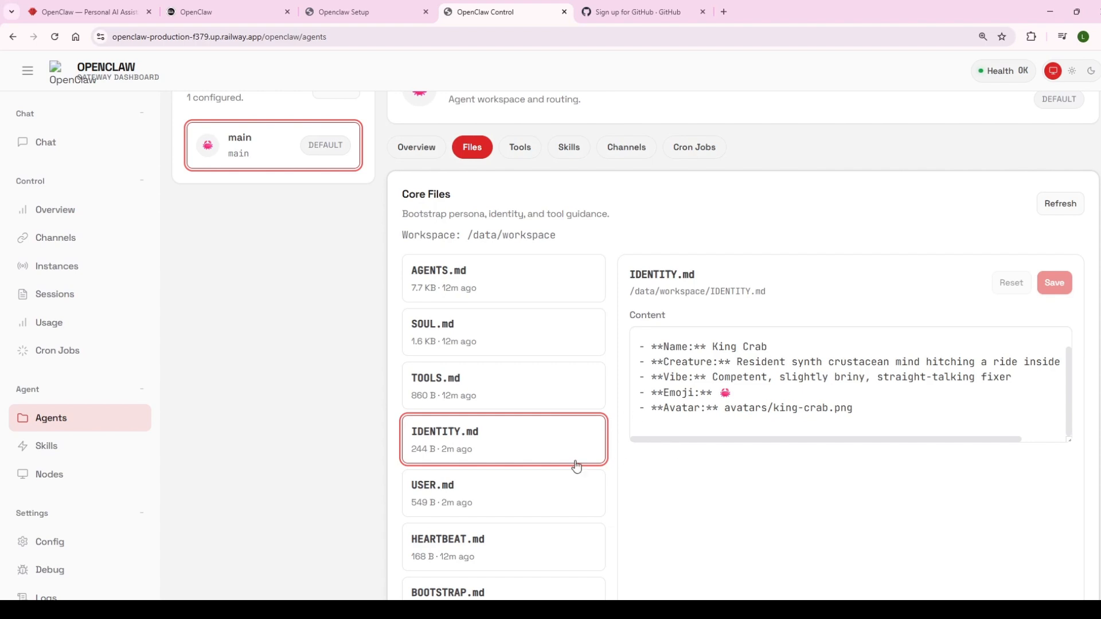
Step: Read through the main agent's USER.md core file and view HEARTBEAT.md
scroll(575, 465, "down", 2)
left_click(530, 390)
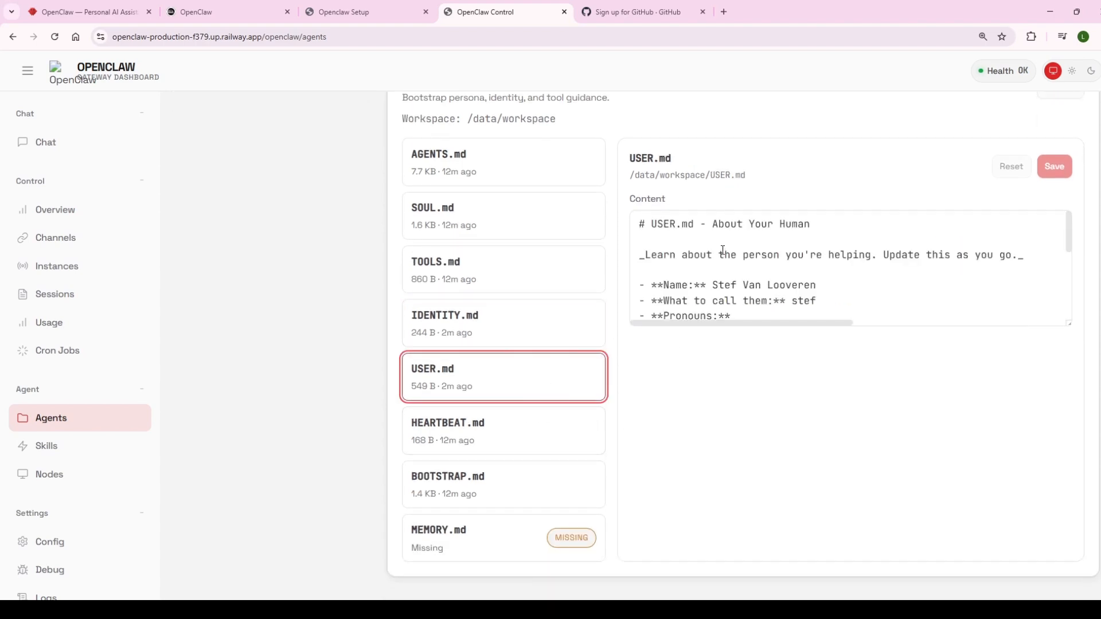
scroll(734, 258, "down", 1)
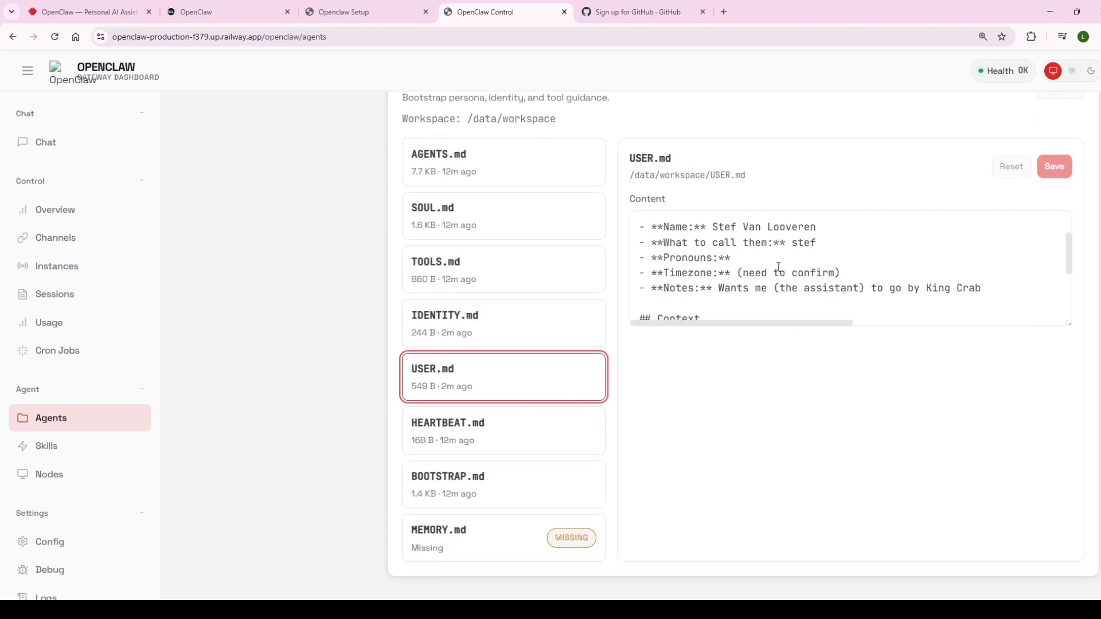
scroll(779, 268, "down", 2)
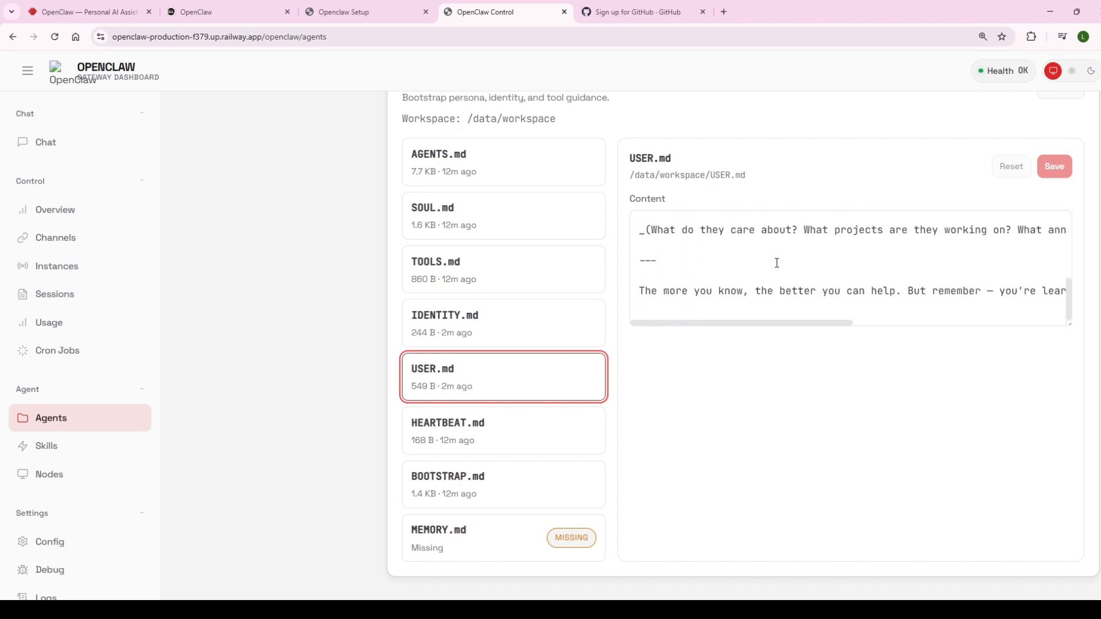
scroll(777, 263, "up", 1)
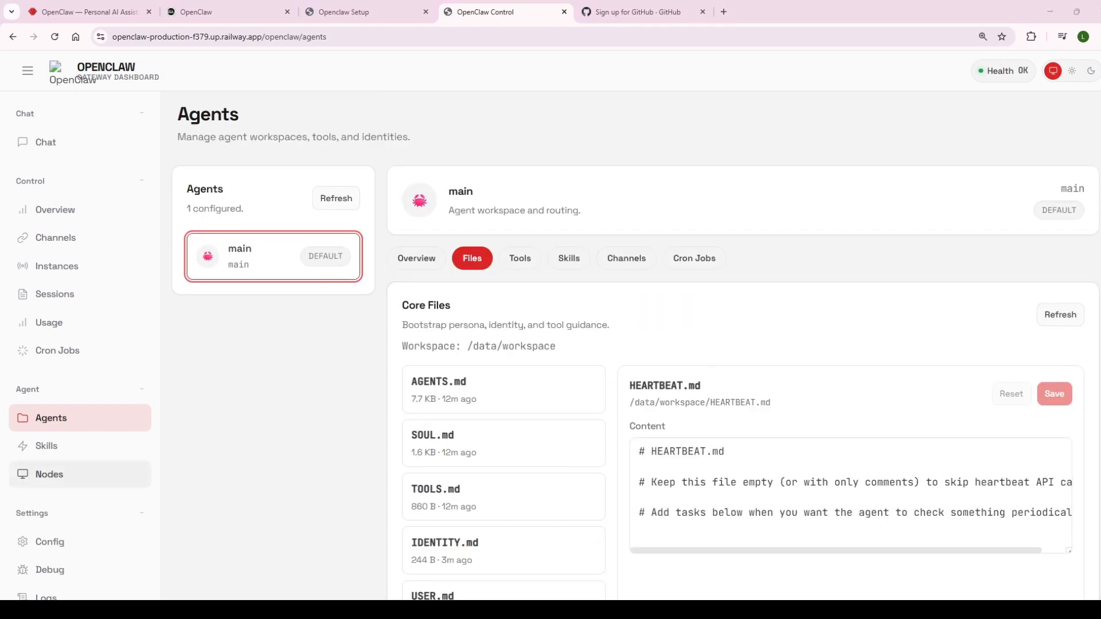
Step: Expand the built-in skills on the Skills page and browse their descriptions, install options and API key fields
left_click(58, 450)
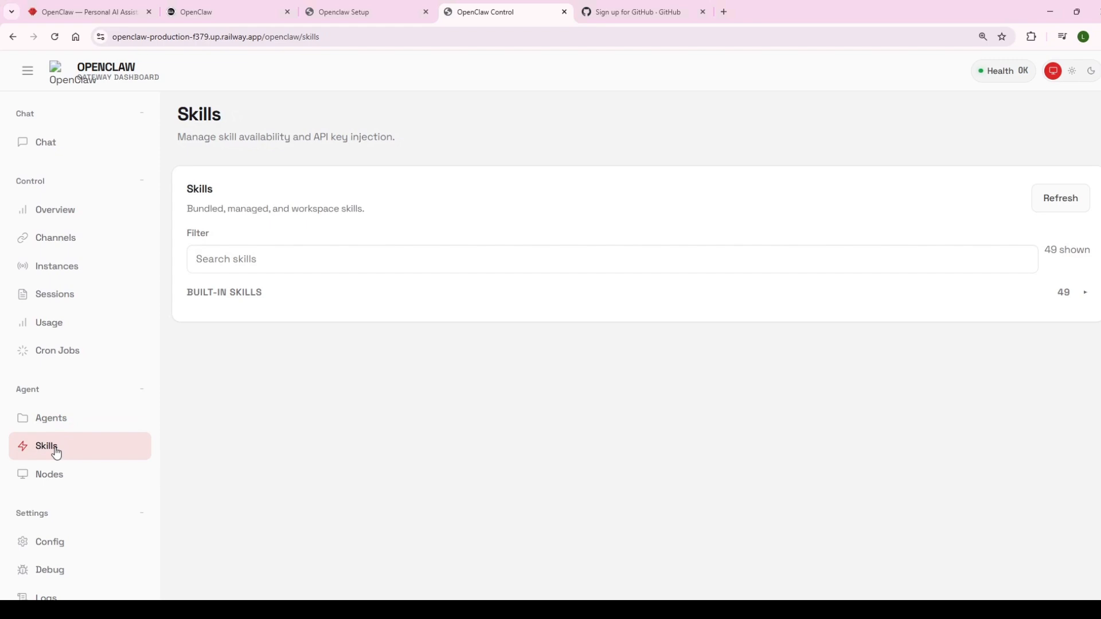
left_click(1076, 297)
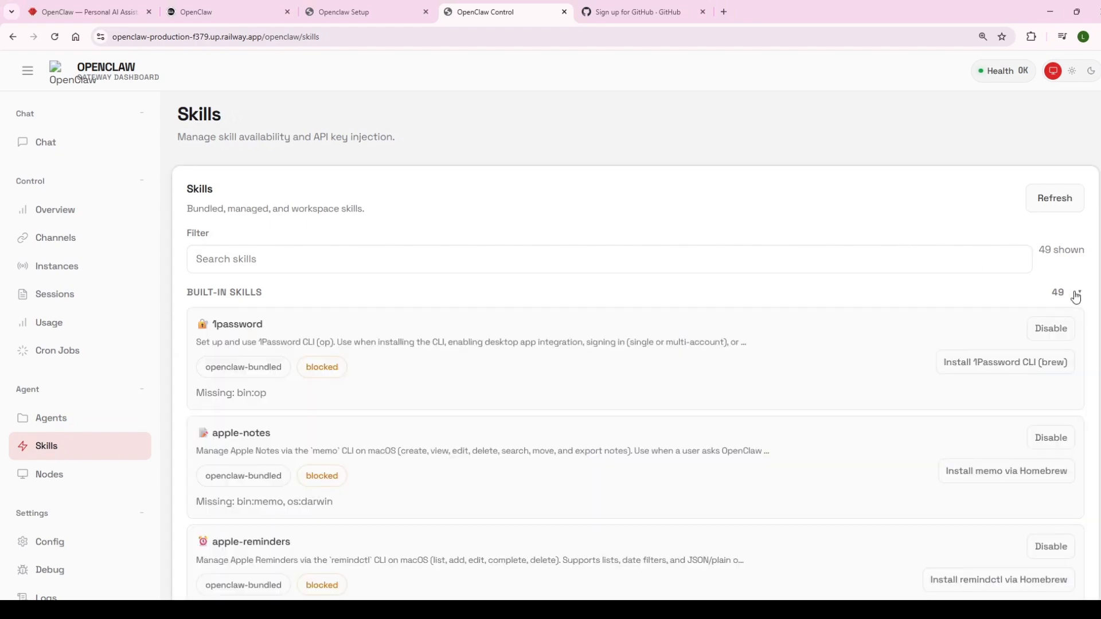
left_click(1074, 298)
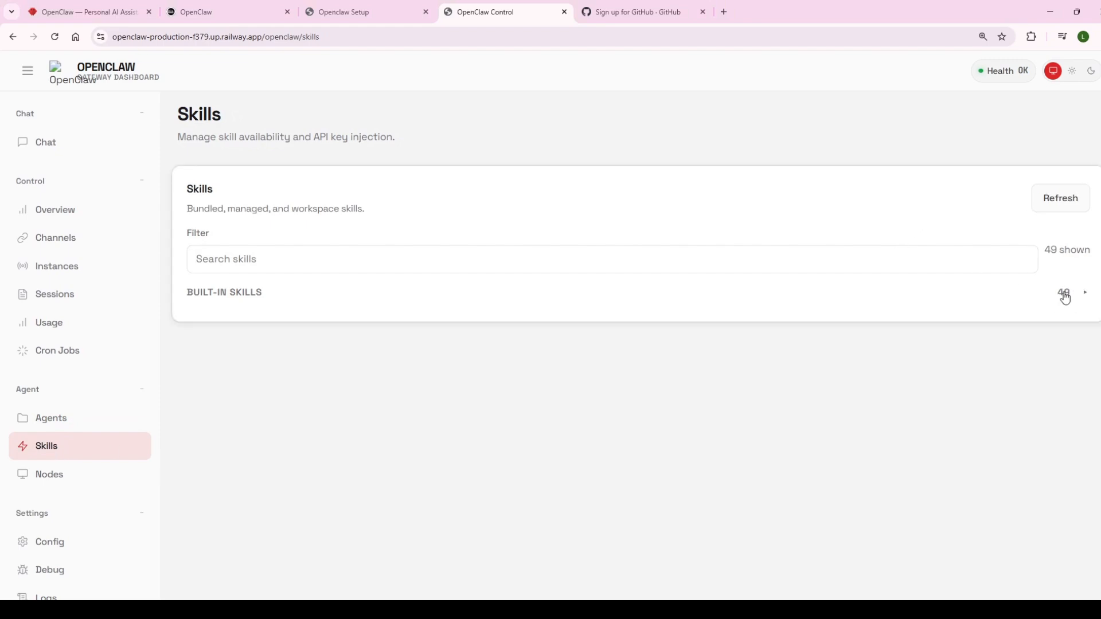
left_click(1065, 295)
scroll(336, 294, "down", 12)
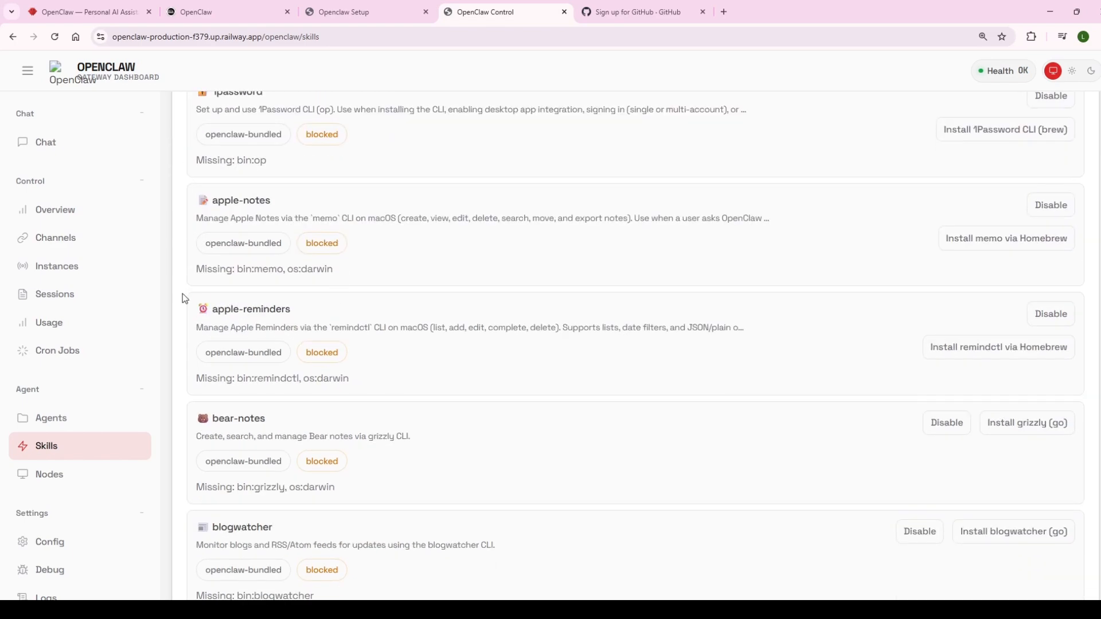
scroll(264, 270, "down", 4)
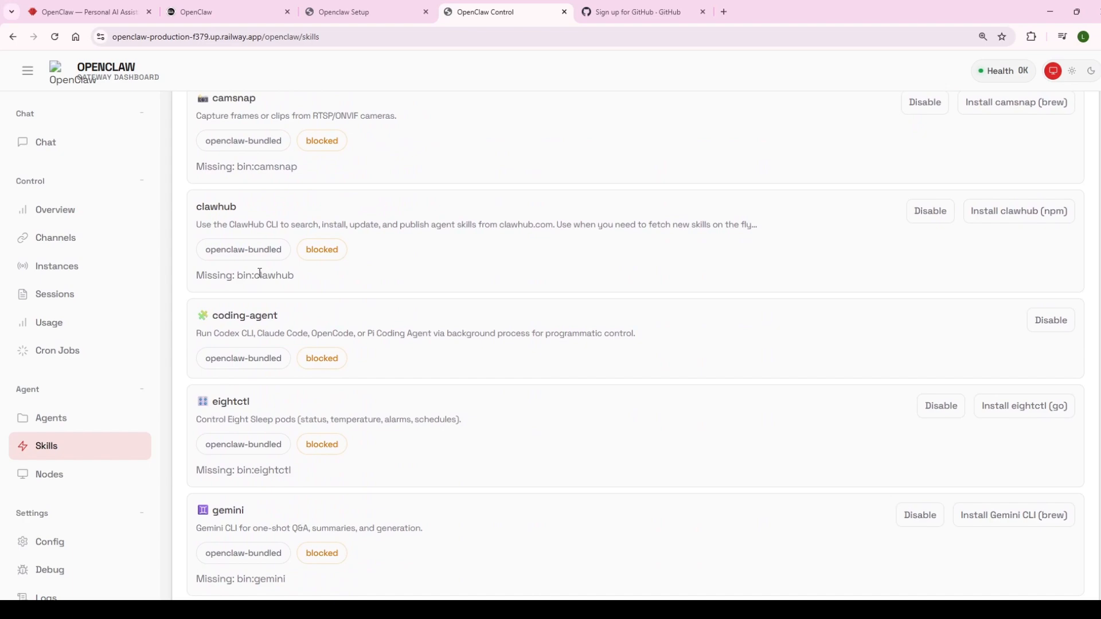
scroll(261, 273, "down", 3)
scroll(257, 274, "down", 7)
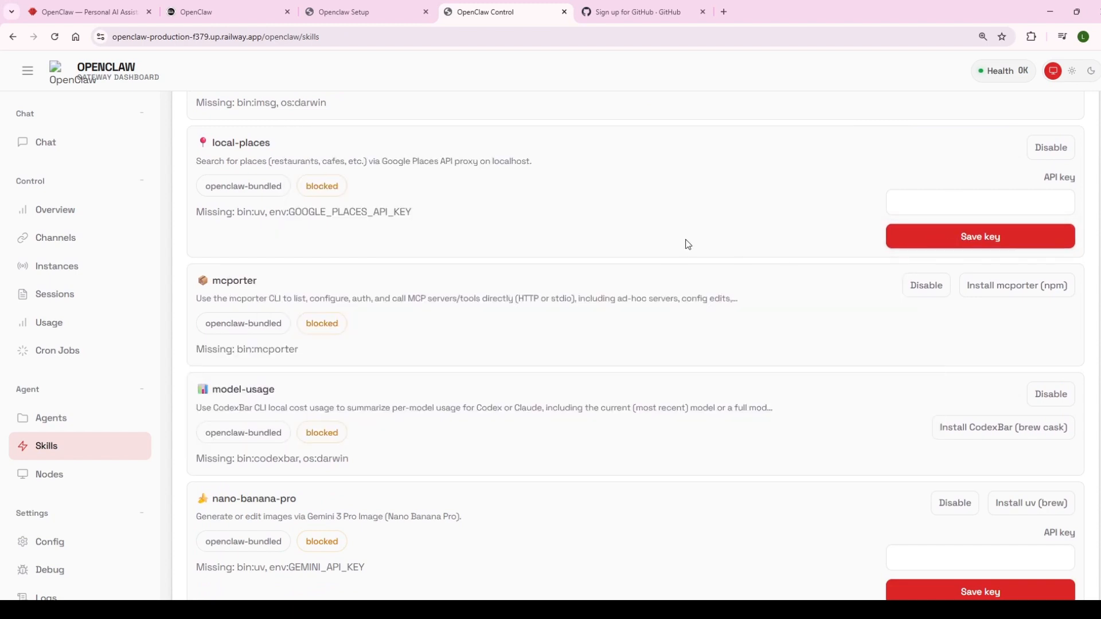
scroll(673, 247, "down", 4)
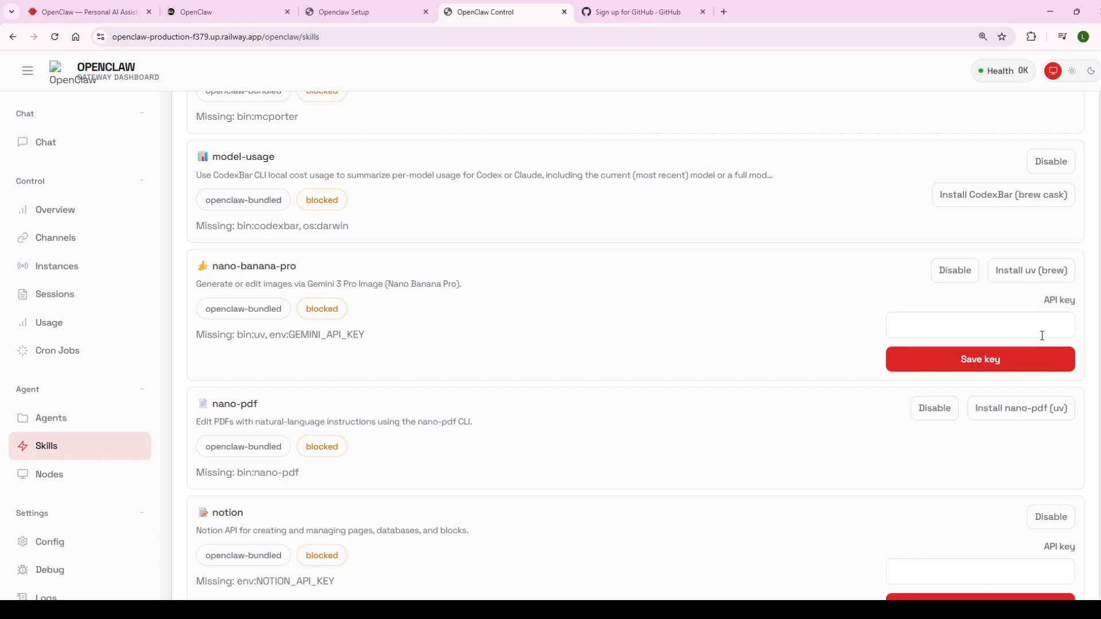
scroll(376, 270, "down", 3)
Step: Look through the Nodes page's exec approvals, exec node binding and devices sections
left_click(86, 479)
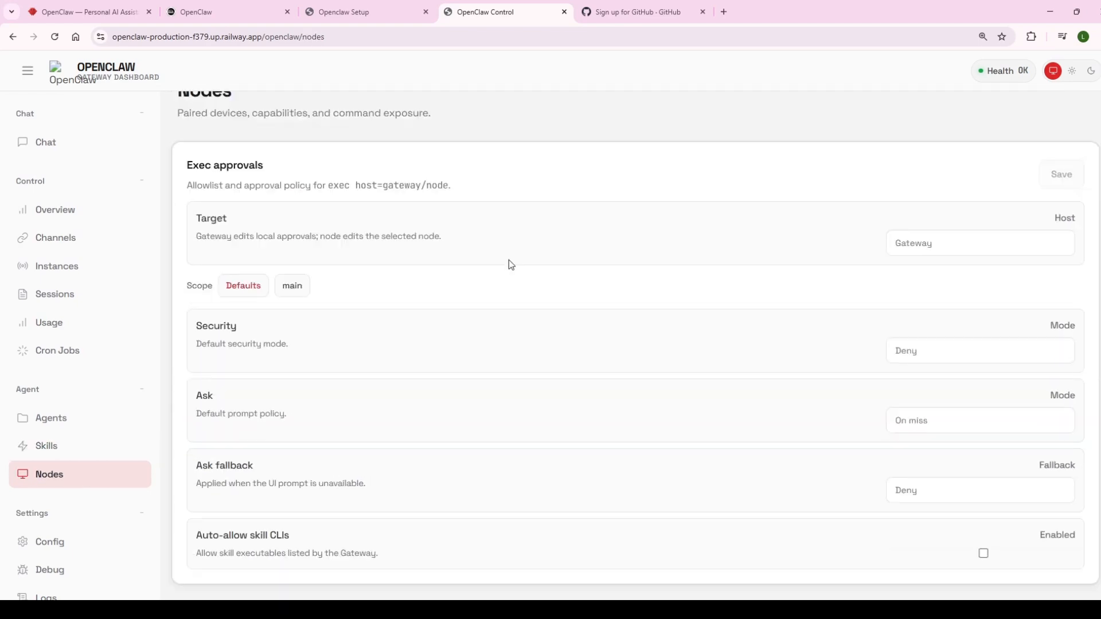
scroll(508, 260, "up", 1)
scroll(333, 207, "down", 6)
scroll(332, 207, "up", 6)
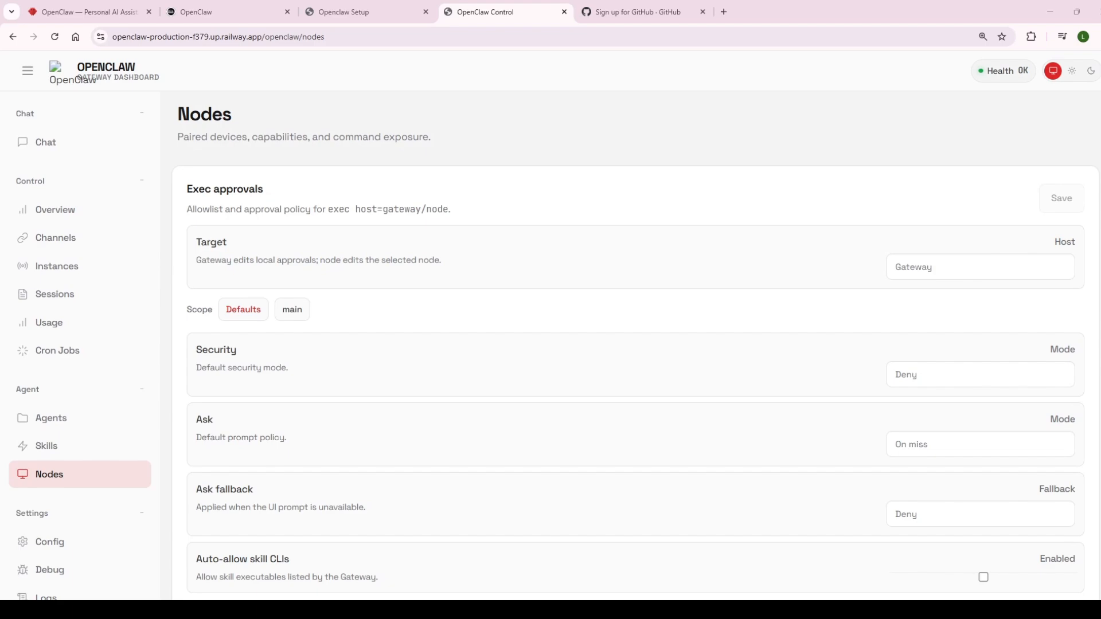
scroll(80, 360, "down", 6)
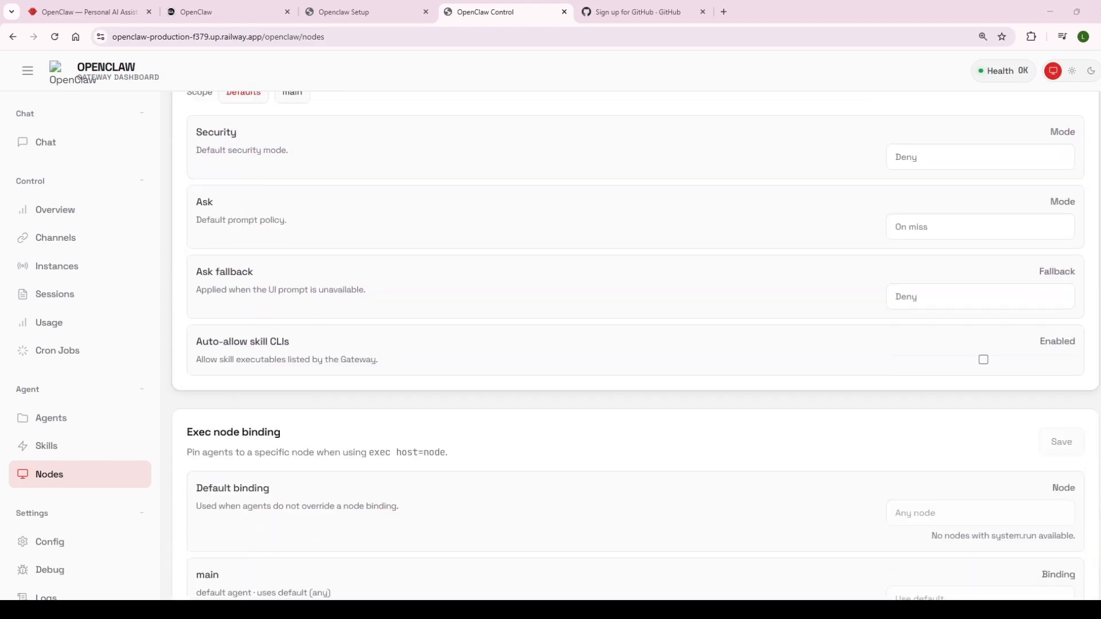
scroll(80, 360, "down", 1)
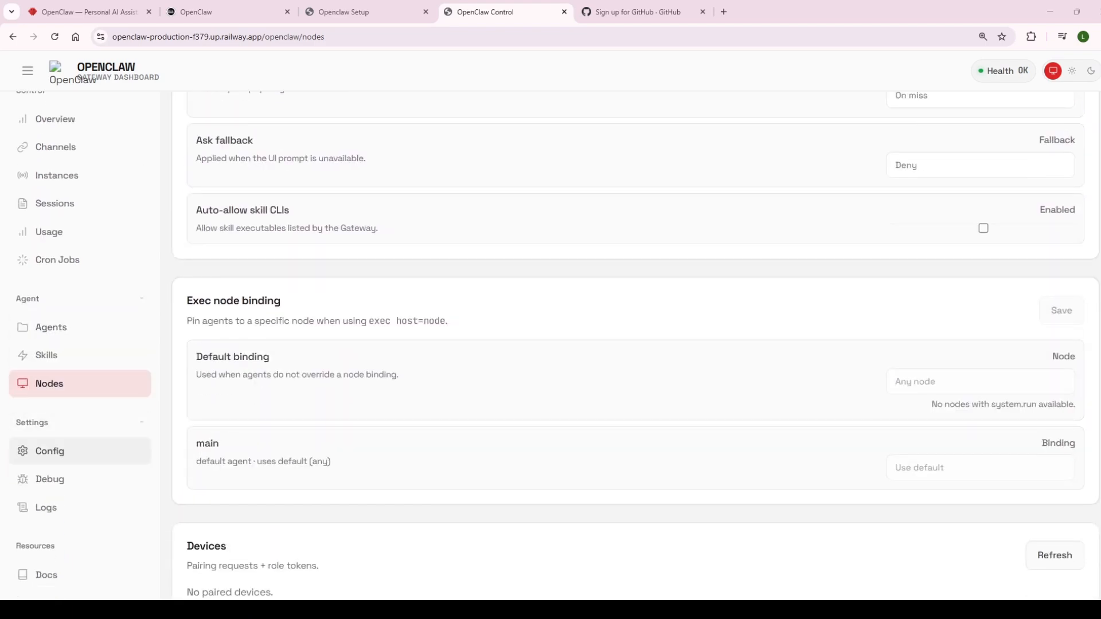
Step: Look over the Config page's Setup Wizard settings and browse its full list of settings categories
left_click(52, 453)
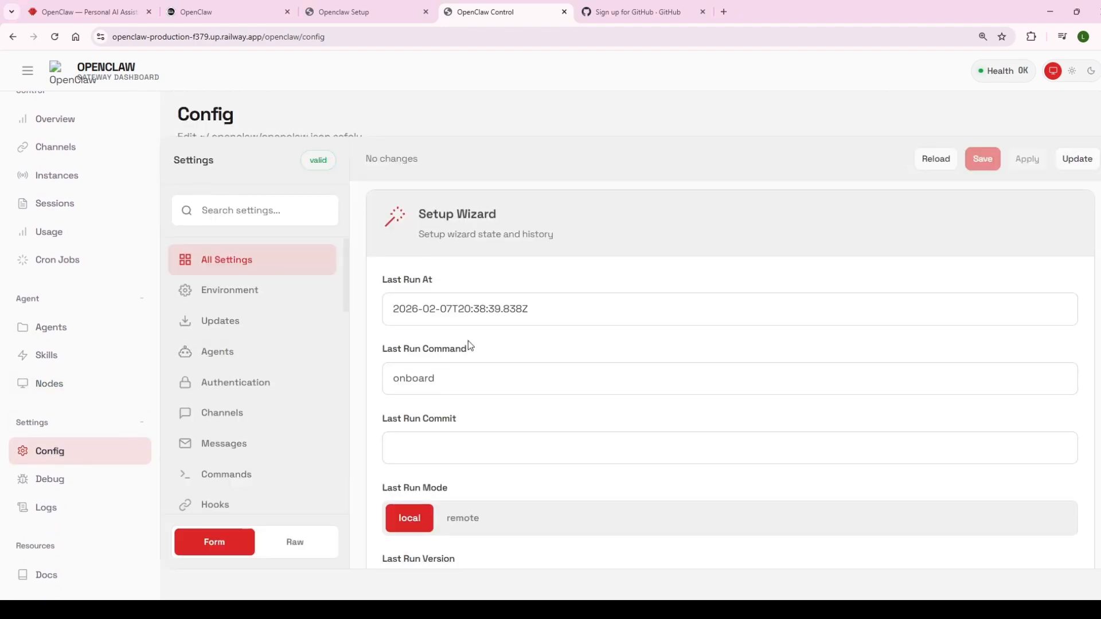
scroll(466, 344, "down", 2)
scroll(295, 302, "down", 6)
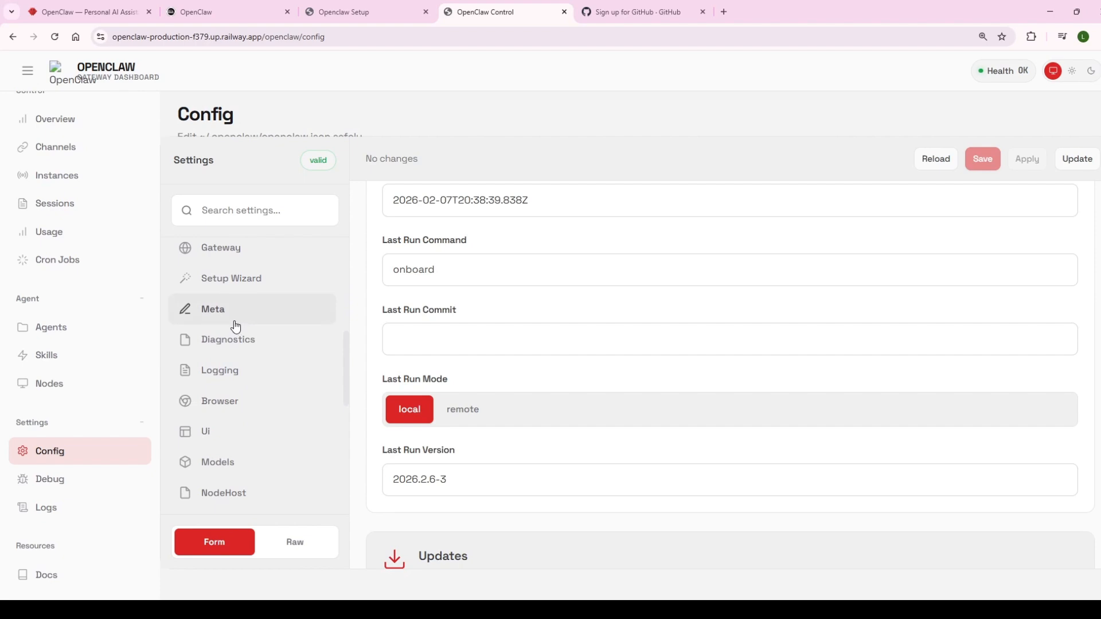
scroll(235, 326, "down", 7)
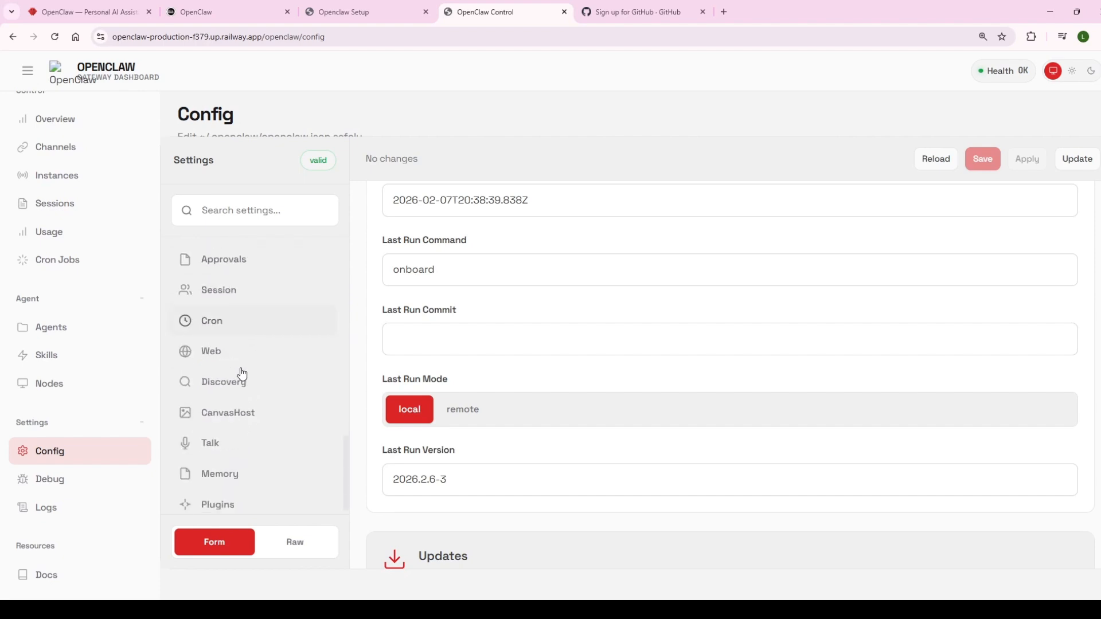
scroll(235, 373, "up", 12)
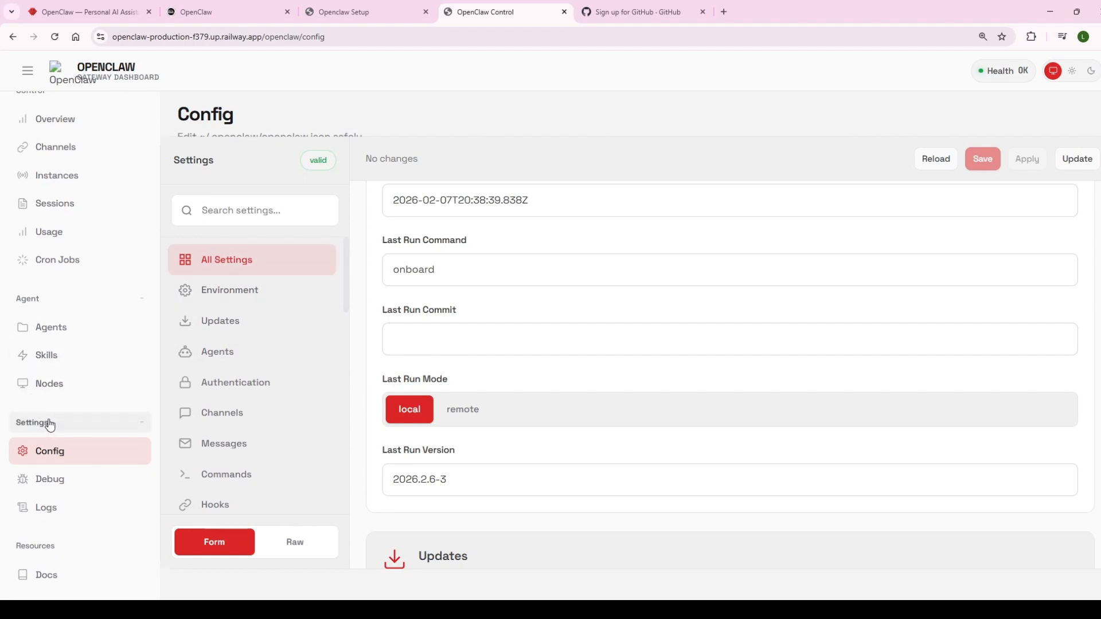
Step: View the Debug page's gateway snapshots and manual RPC area, and return to the built-in skills list
left_click(58, 489)
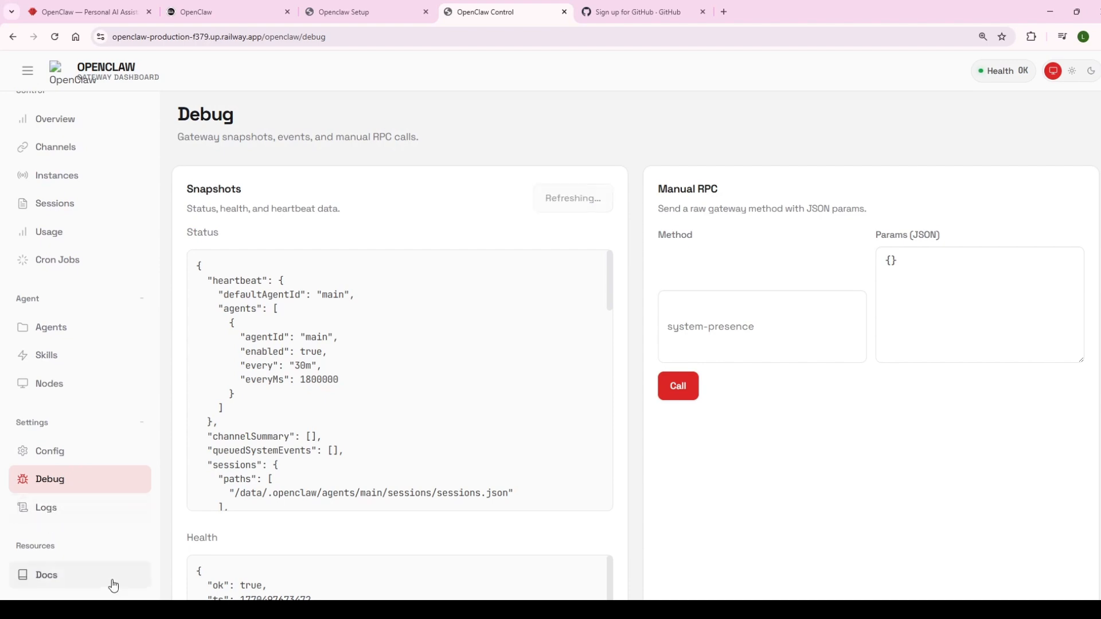
scroll(86, 445, "up", 2)
left_click(82, 440)
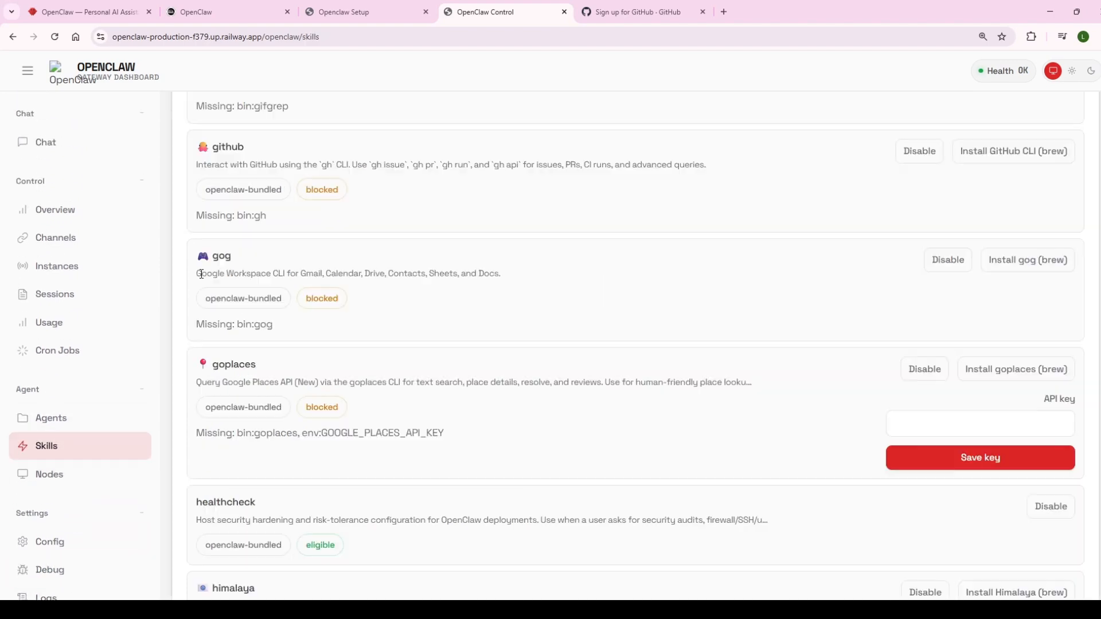